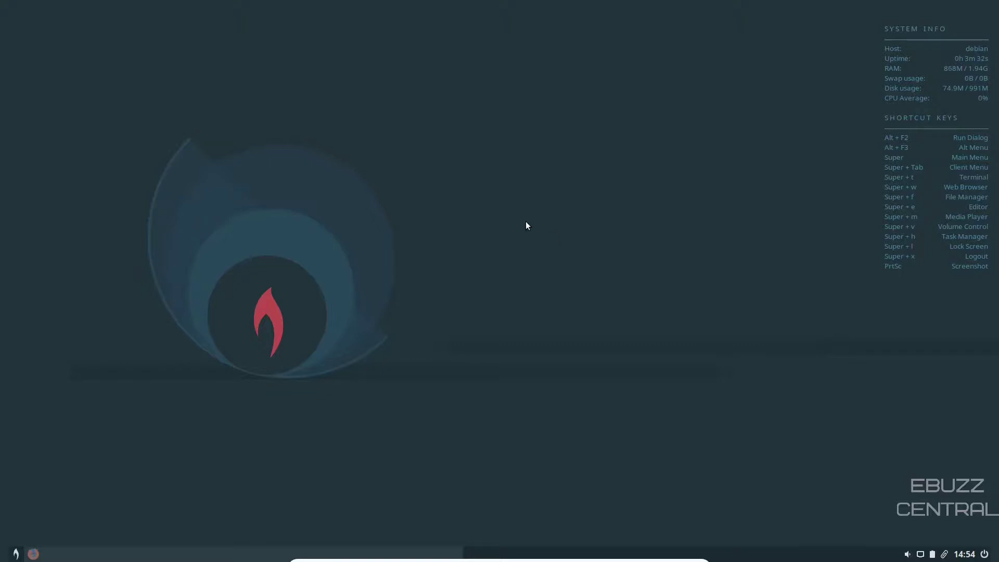
# Scroll the bunsenlabs.org homepage in Firefox down to the footer and back up, then close Firefox
pyautogui.click(33, 553)
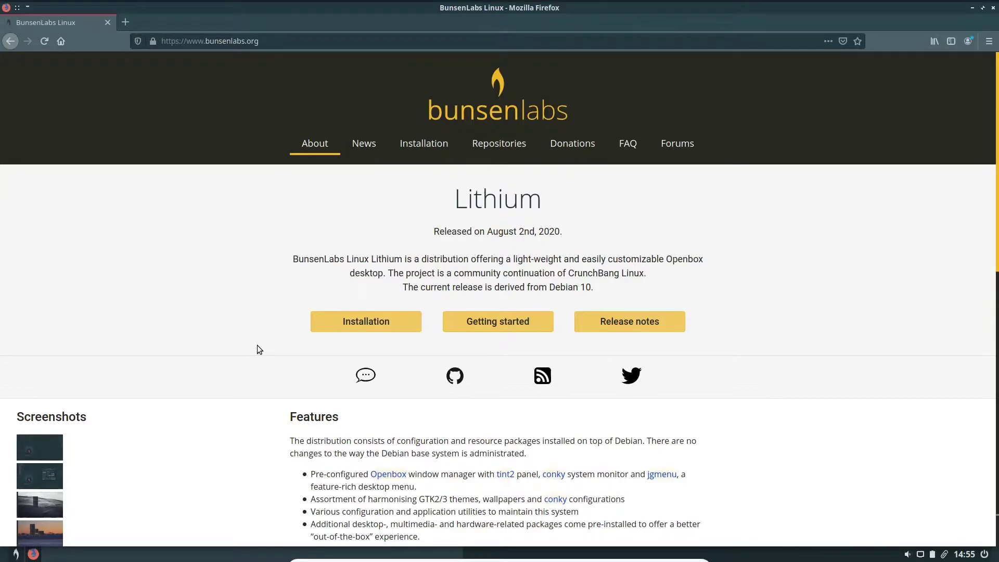
pyautogui.scroll(-5, 212, 353)
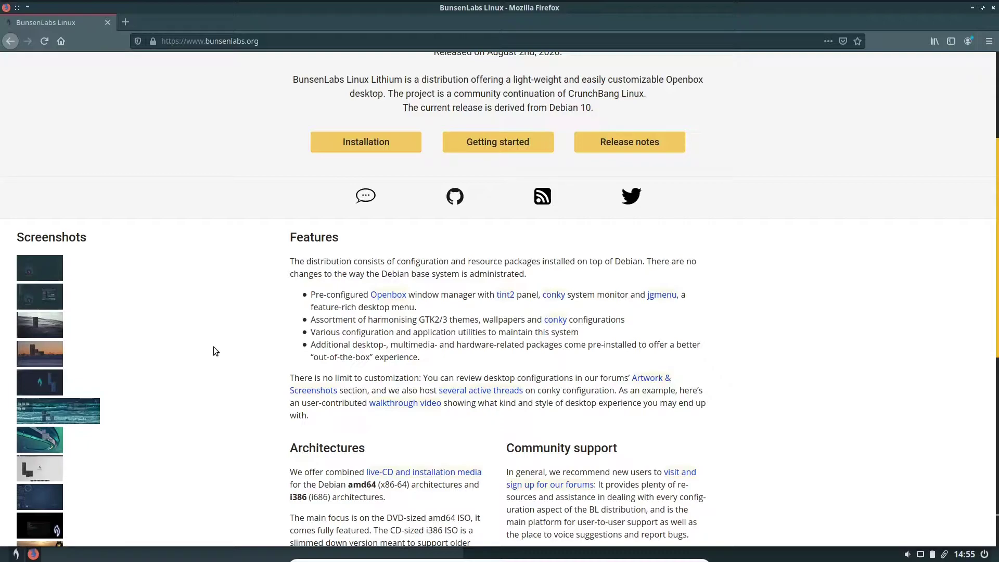
pyautogui.scroll(-2, 214, 345)
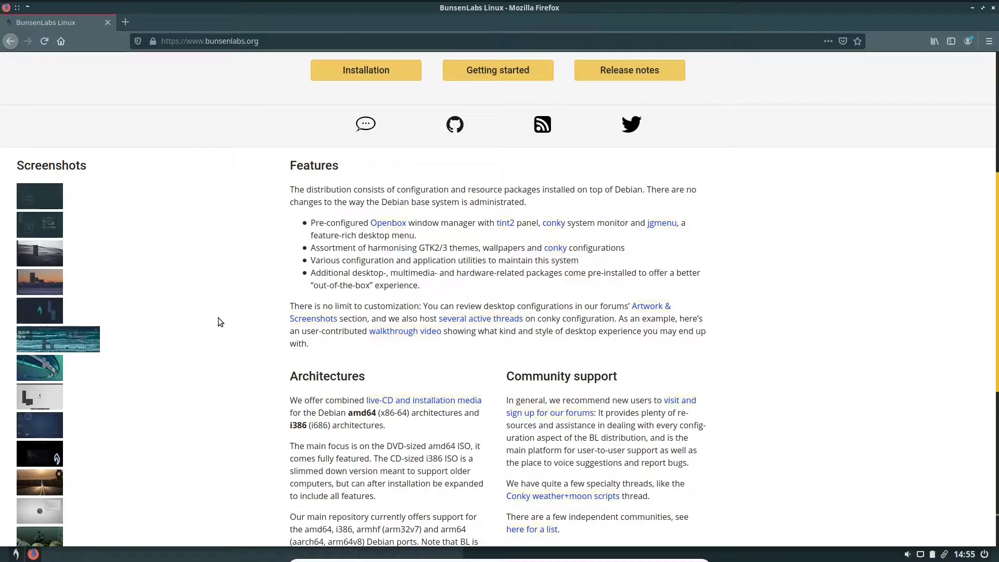
pyautogui.scroll(-3, 259, 329)
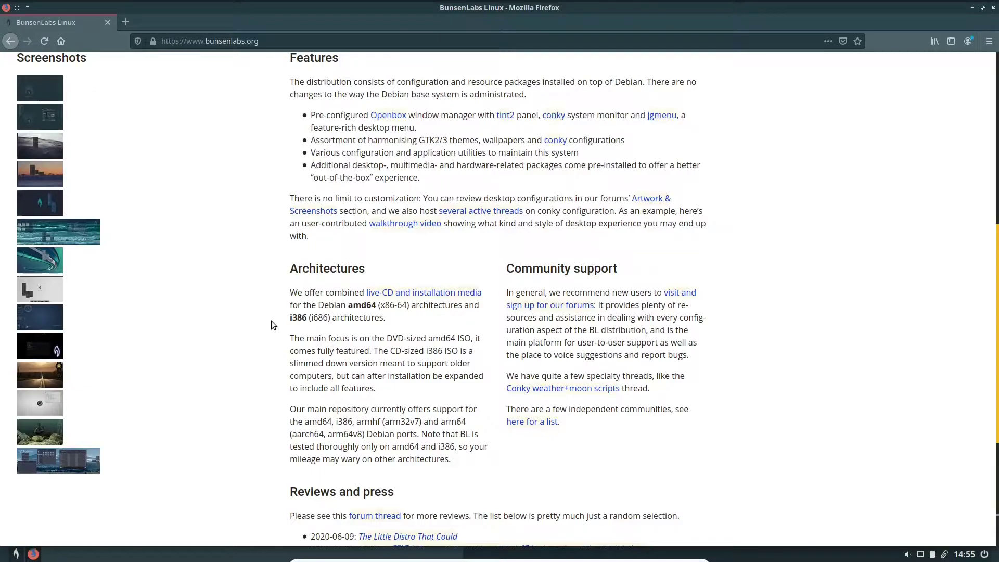
pyautogui.scroll(-3, 270, 320)
pyautogui.scroll(-3, 637, 229)
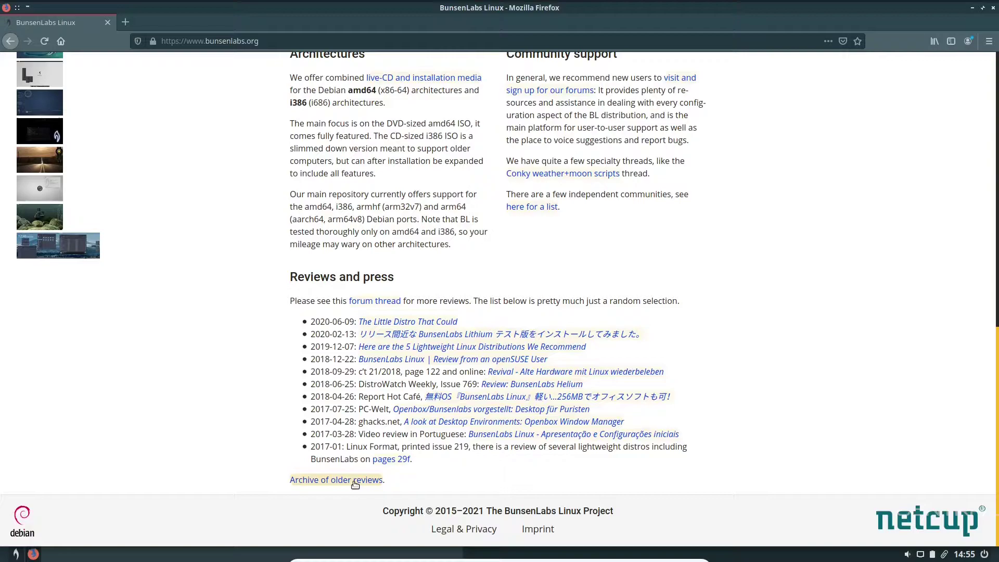
pyautogui.scroll(12, 387, 307)
pyautogui.scroll(4, 383, 303)
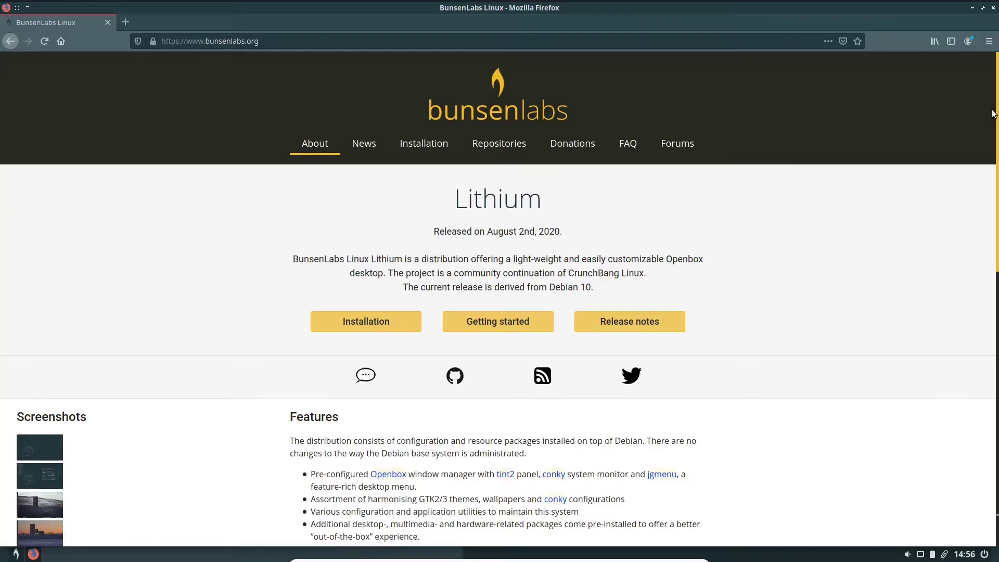
pyautogui.click(993, 7)
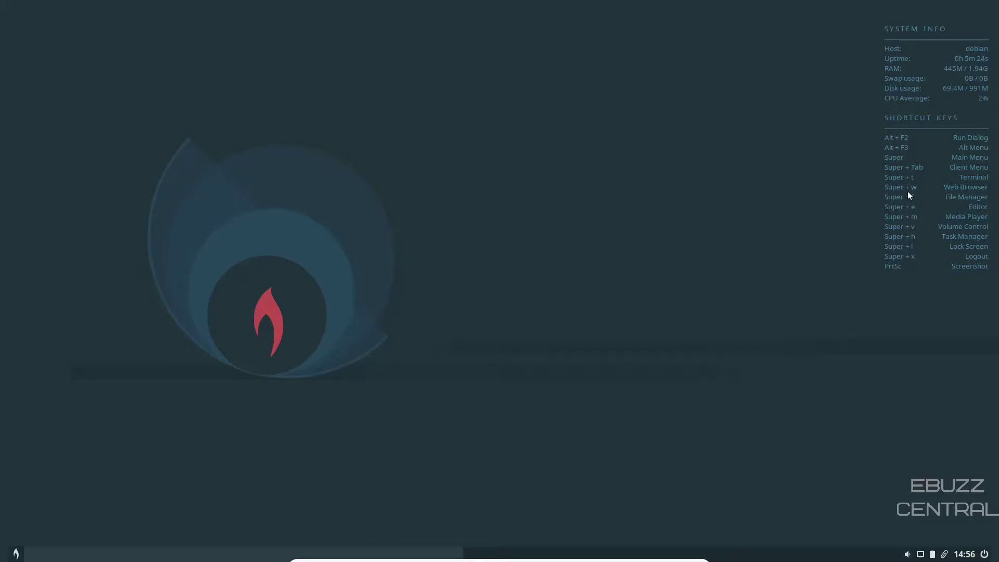
# Open the home folder in the file manager with Super+F, then close it again
pyautogui.press('super+f')
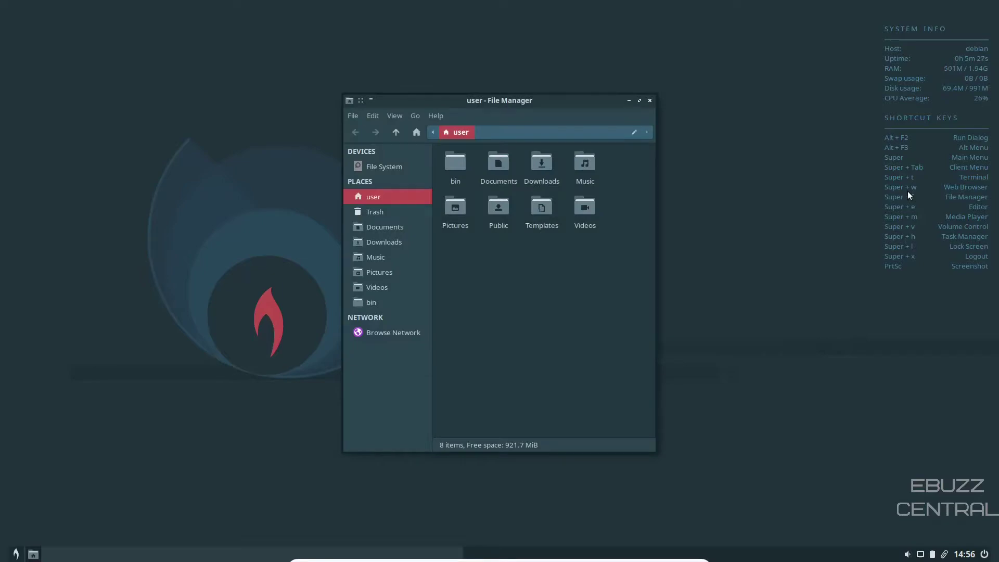
pyautogui.click(649, 100)
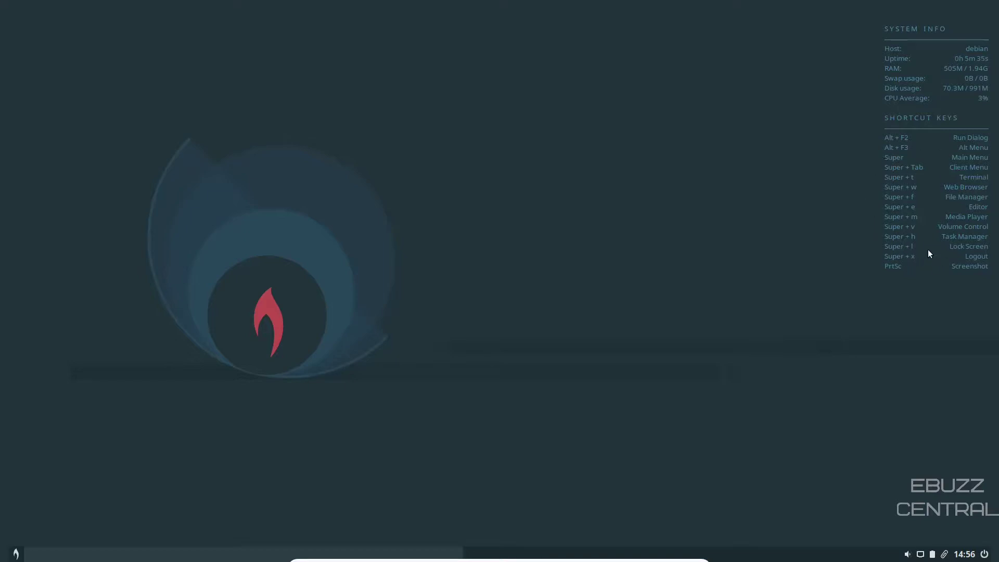
# Show the 'Welcome to BunsenLabs Live!' notes from the desktop menu, read them, and dismiss them
pyautogui.rightClick(479, 138)
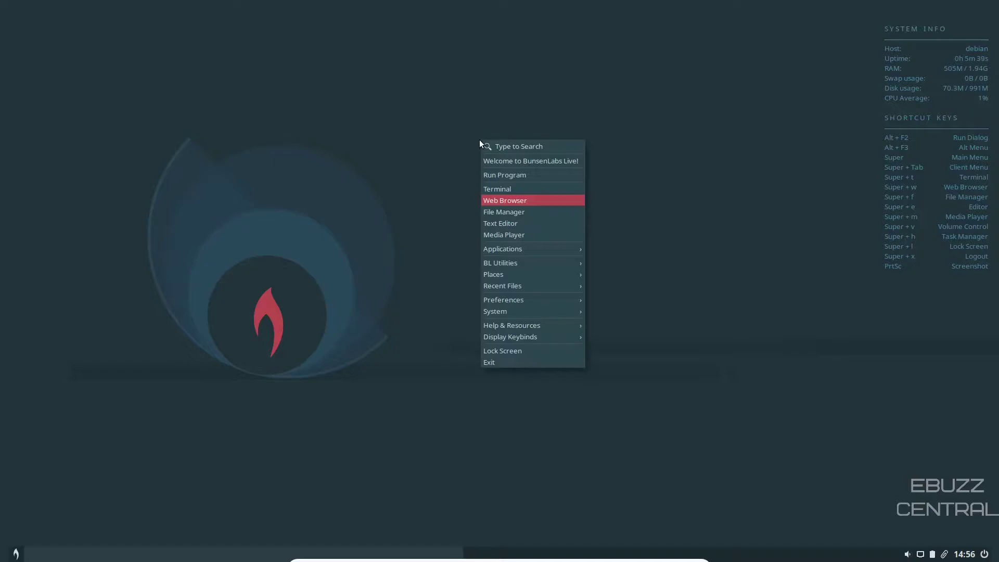
pyautogui.click(507, 162)
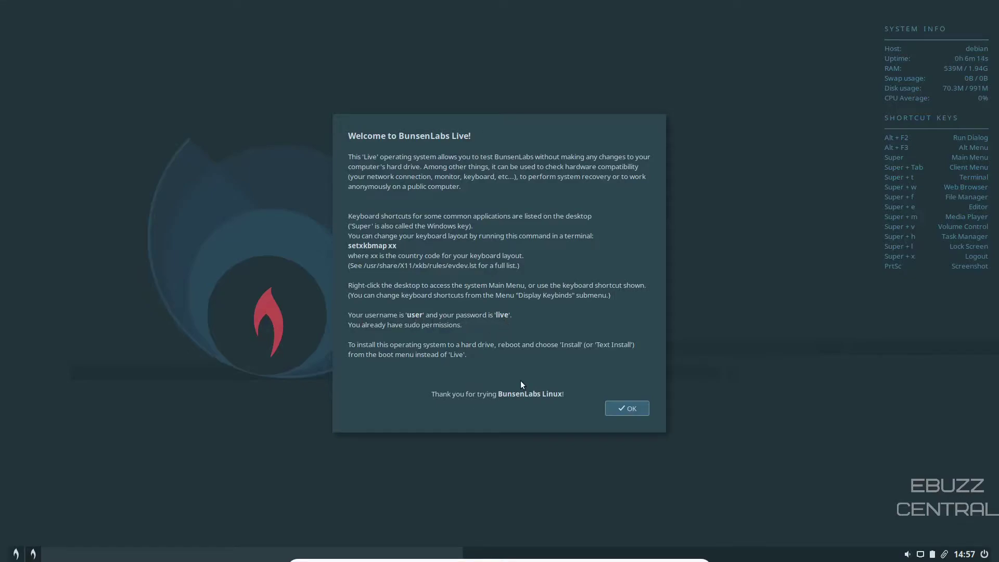
pyautogui.click(628, 408)
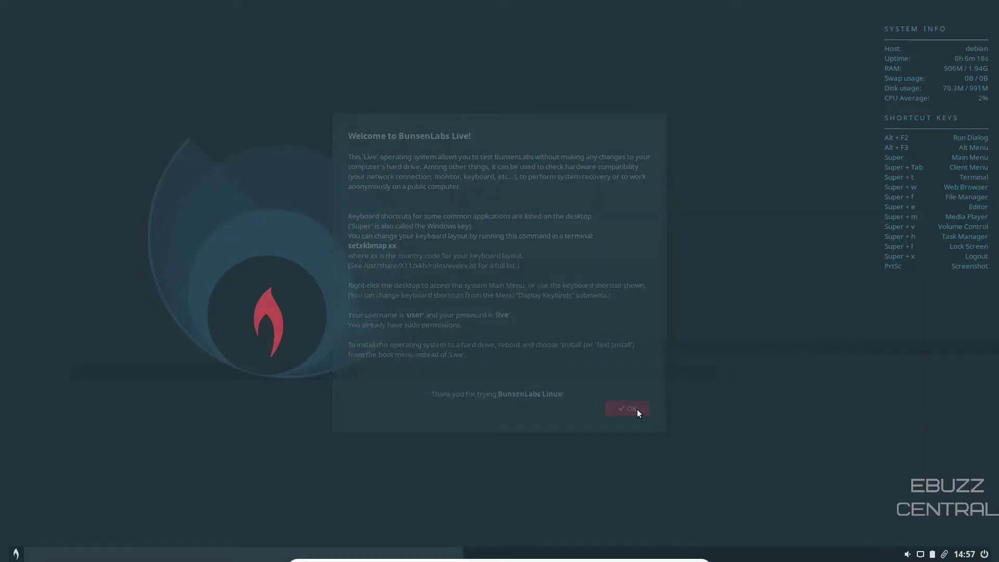
# Launch a terminal from the desktop menu and run htop to monitor processes
pyautogui.rightClick(372, 282)
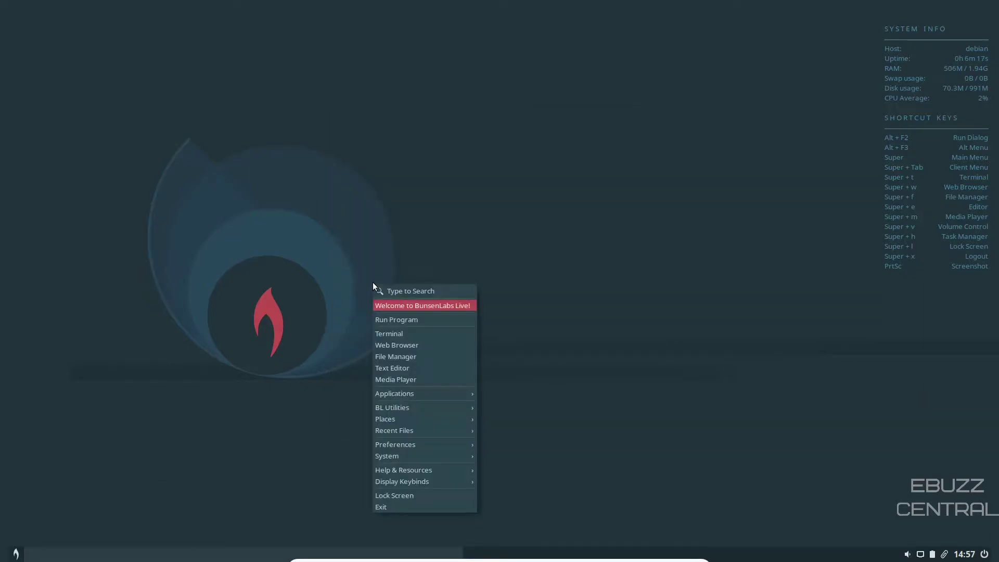
pyautogui.click(411, 336)
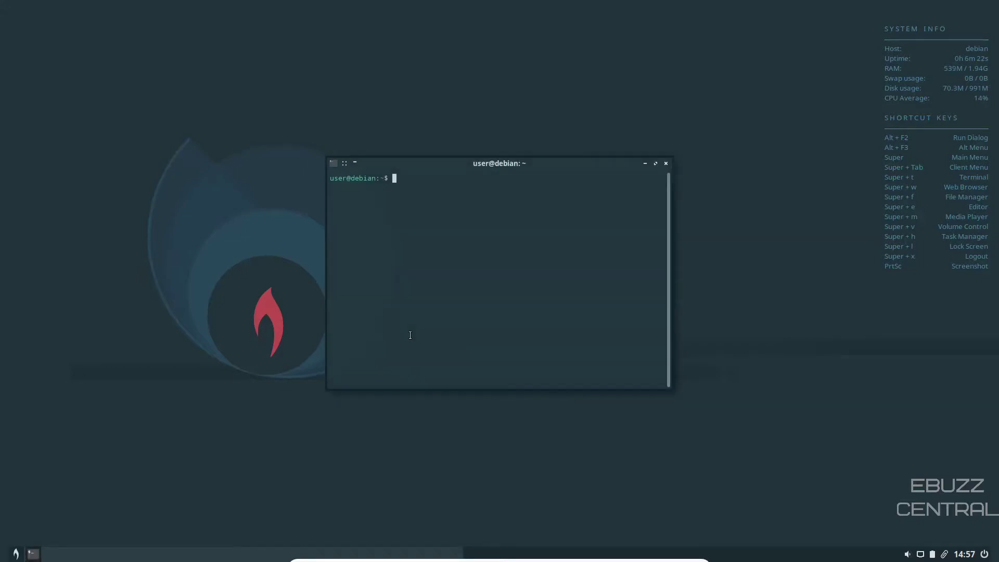
pyautogui.write('htop')
pyautogui.press('Return')
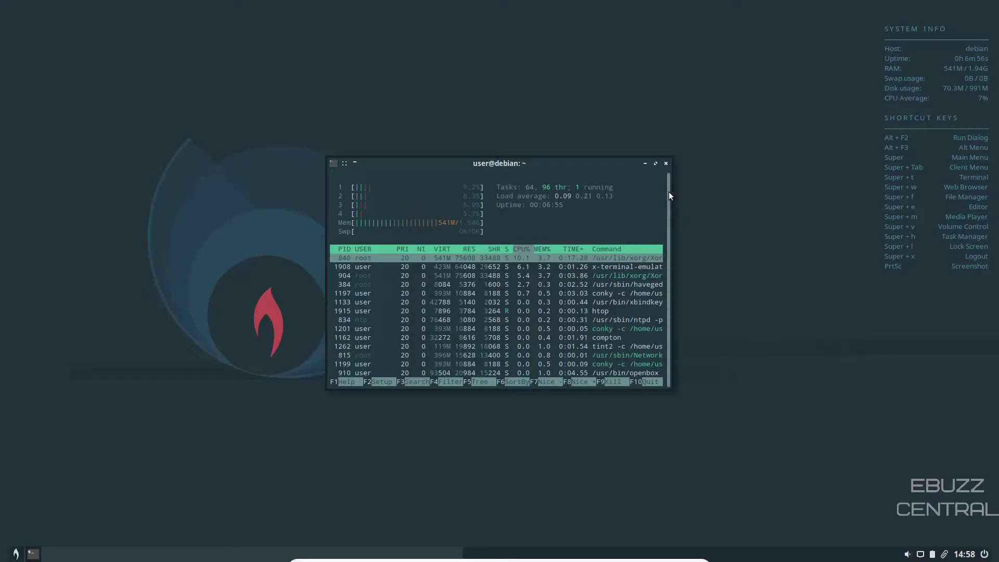
# Close the terminal, open Thunar on the home folder, and move and widen its window
pyautogui.click(667, 163)
pyautogui.rightClick(516, 189)
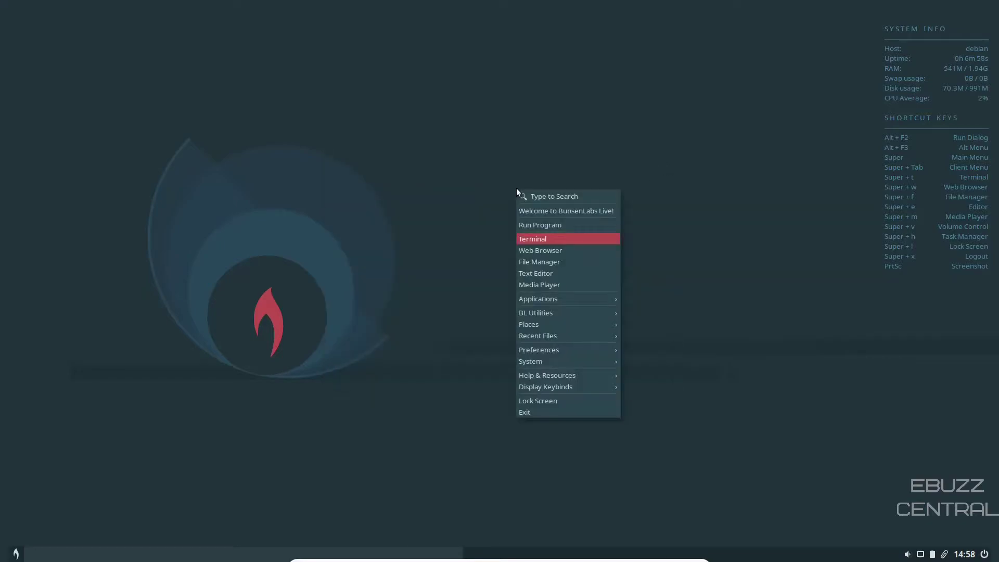
pyautogui.click(546, 264)
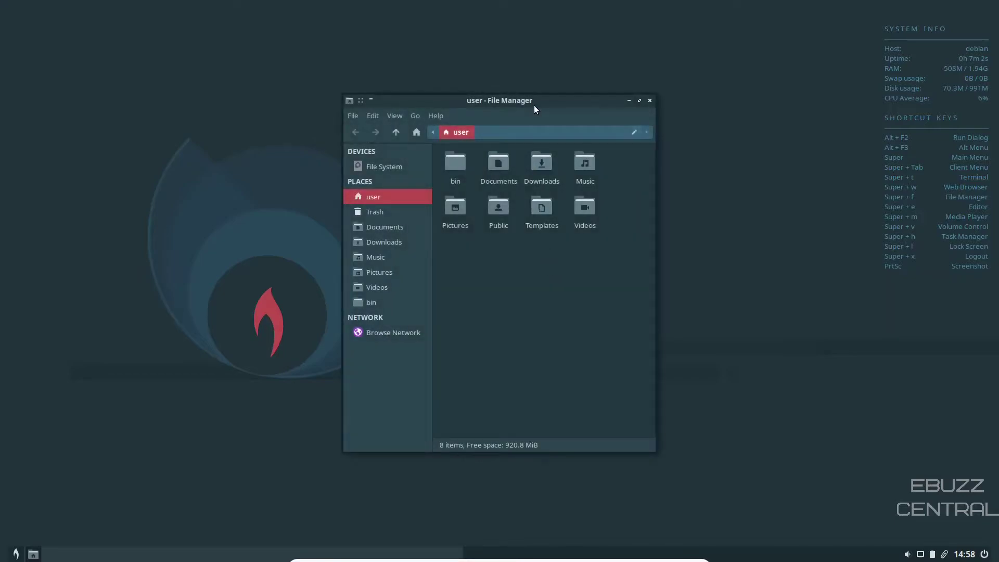
pyautogui.moveTo(534, 101); pyautogui.dragTo(459, 52)
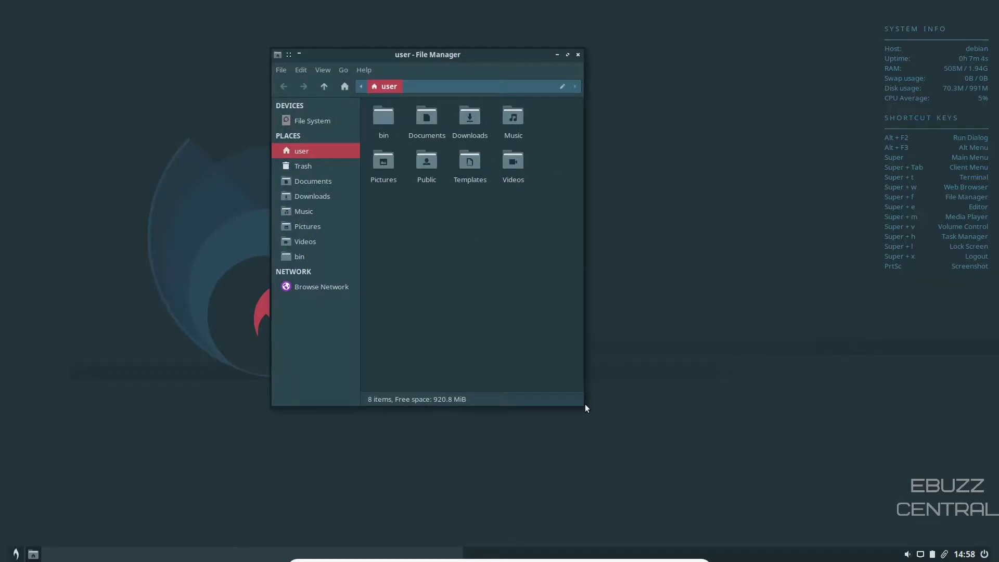
pyautogui.moveTo(584, 405); pyautogui.dragTo(680, 400)
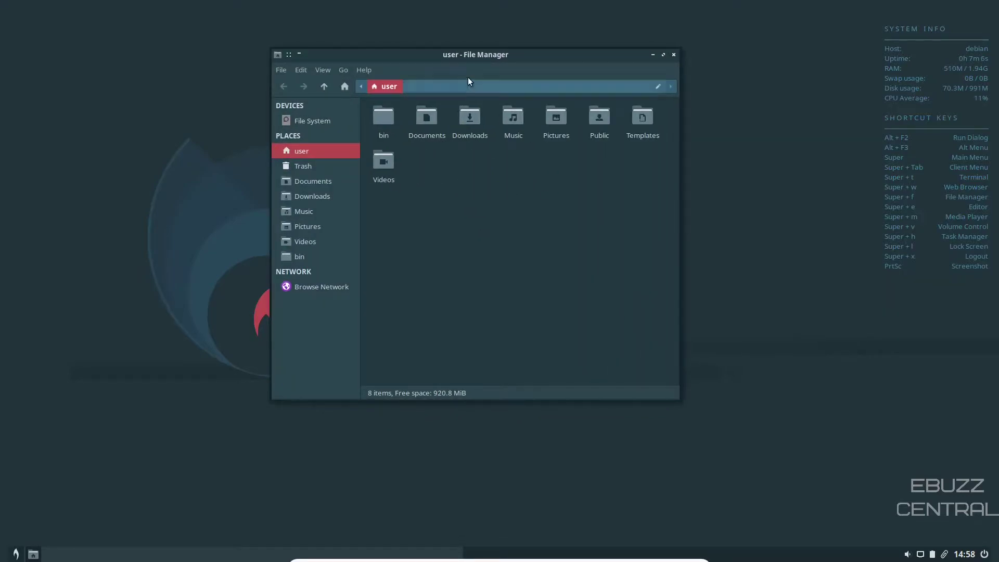
# Check Thunar's version in Help > About, then select the Videos folder
pyautogui.click(361, 70)
pyautogui.click(373, 102)
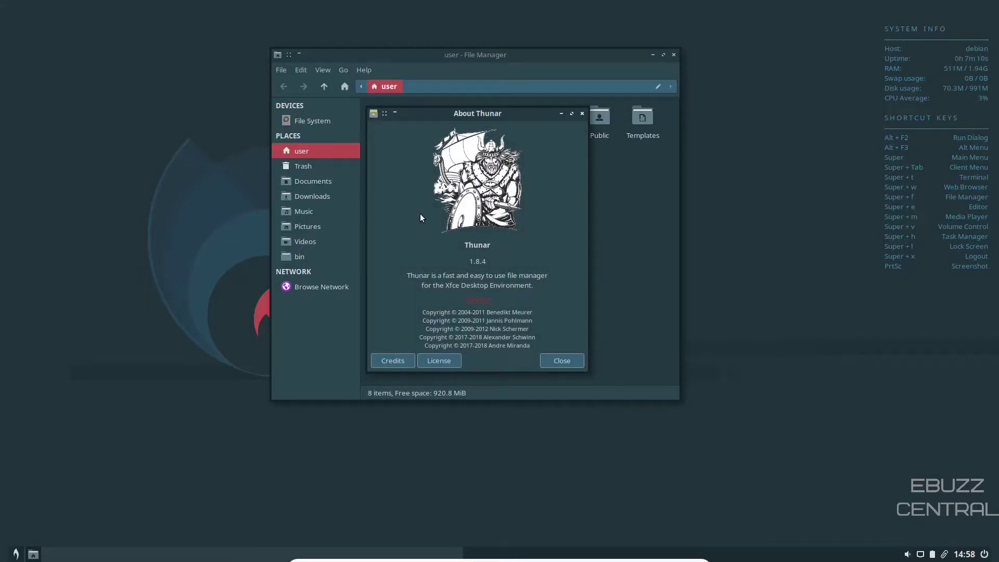
pyautogui.click(560, 361)
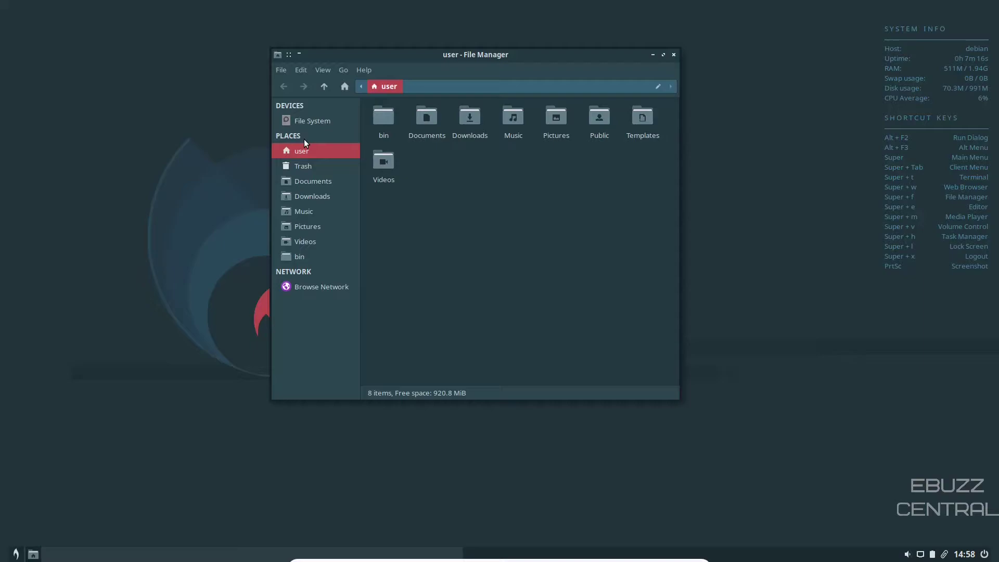
pyautogui.press('End')
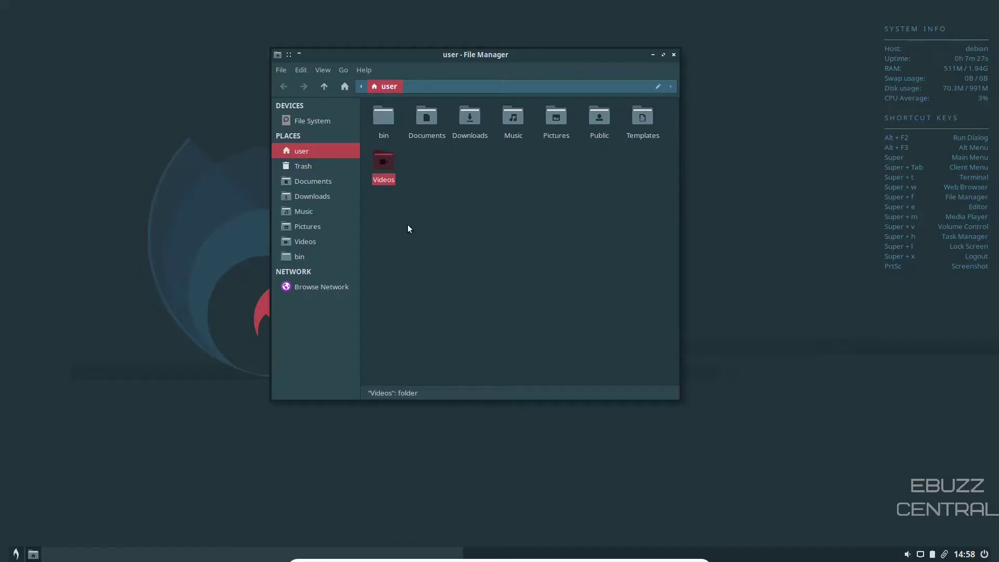
pyautogui.click(673, 54)
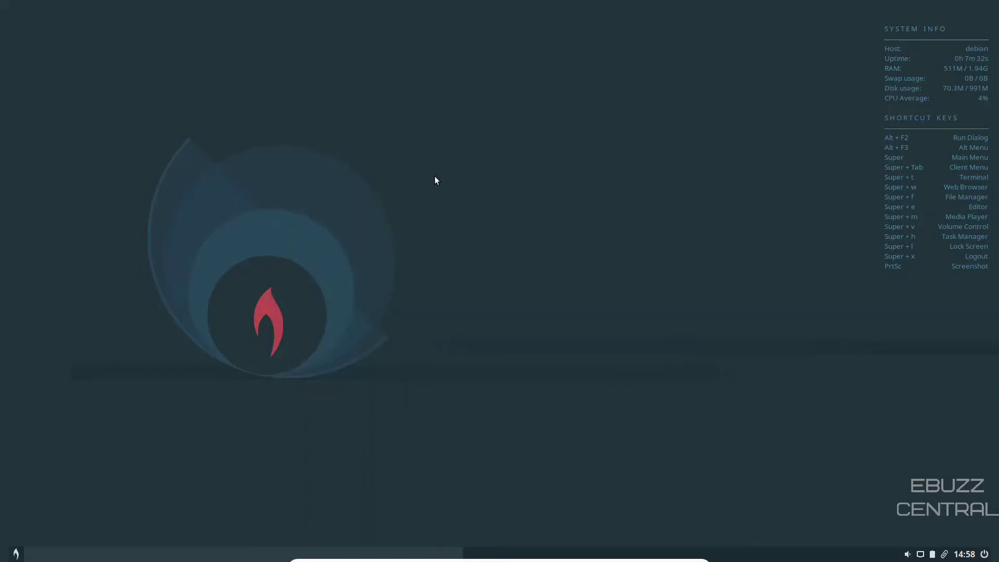
pyautogui.rightClick(432, 175)
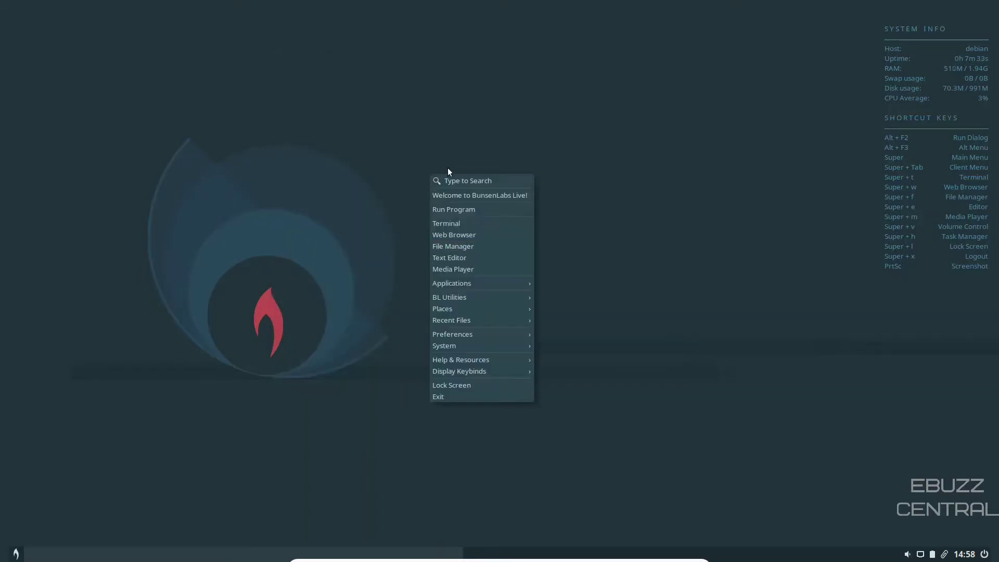
pyautogui.click(463, 258)
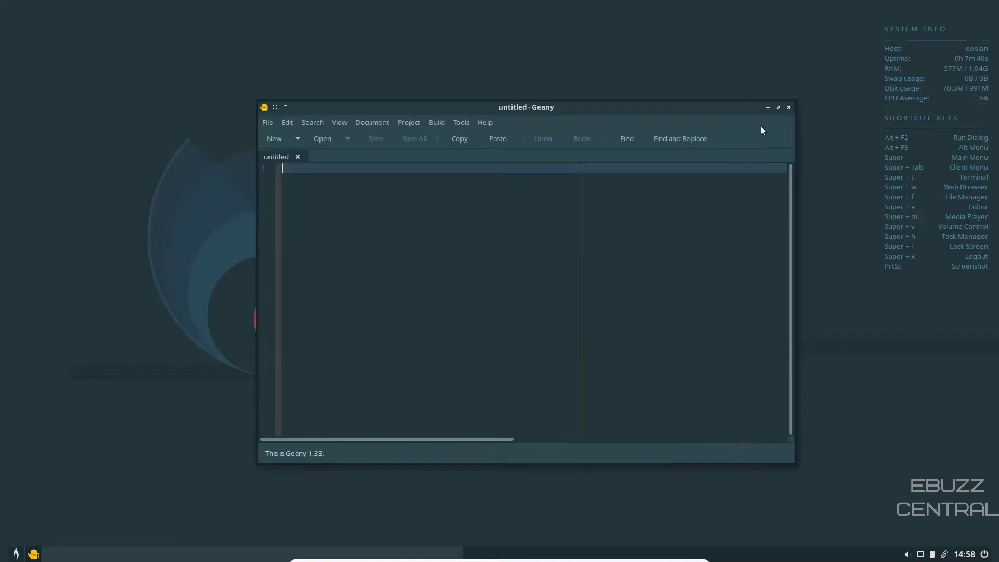
pyautogui.click(788, 107)
pyautogui.rightClick(441, 155)
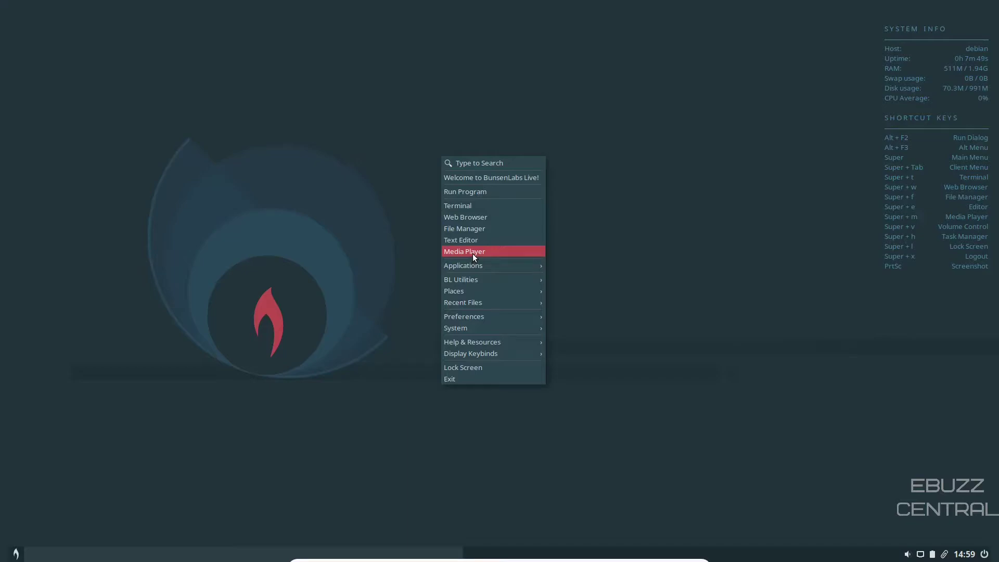
pyautogui.moveTo(477, 267)
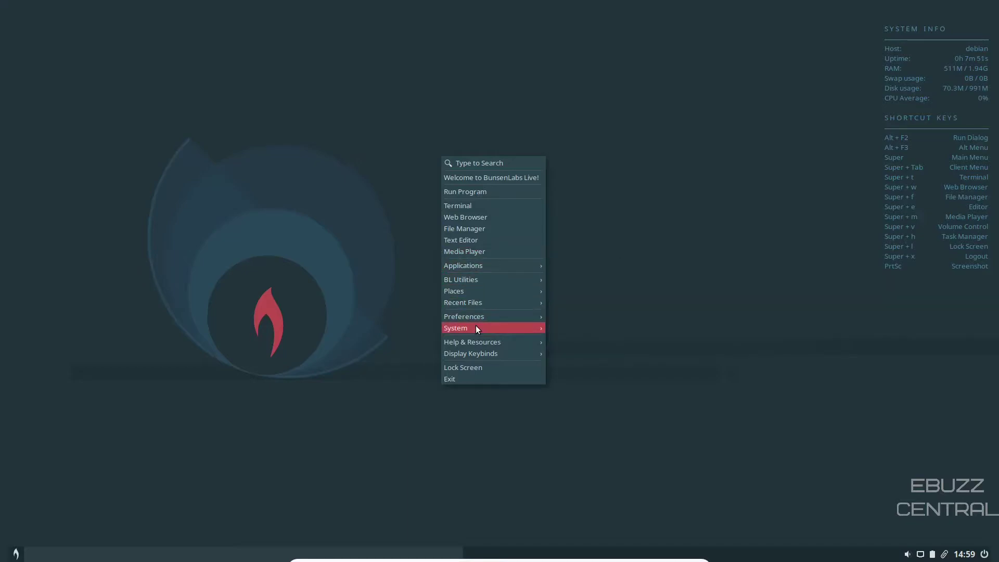
pyautogui.click(156, 301)
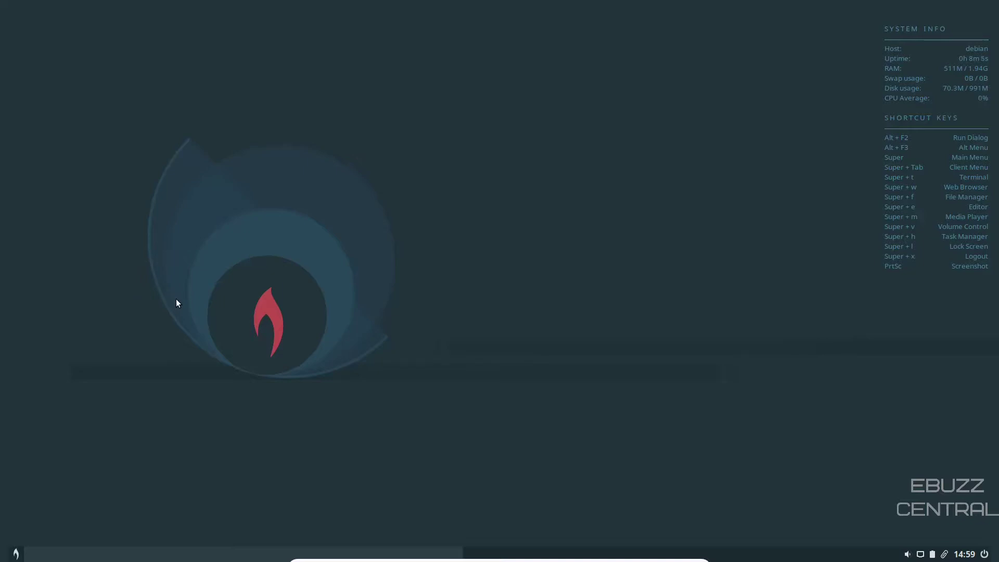
# Launch the ARandR screen layout editor from the main menu and maximize its window
pyautogui.click(17, 554)
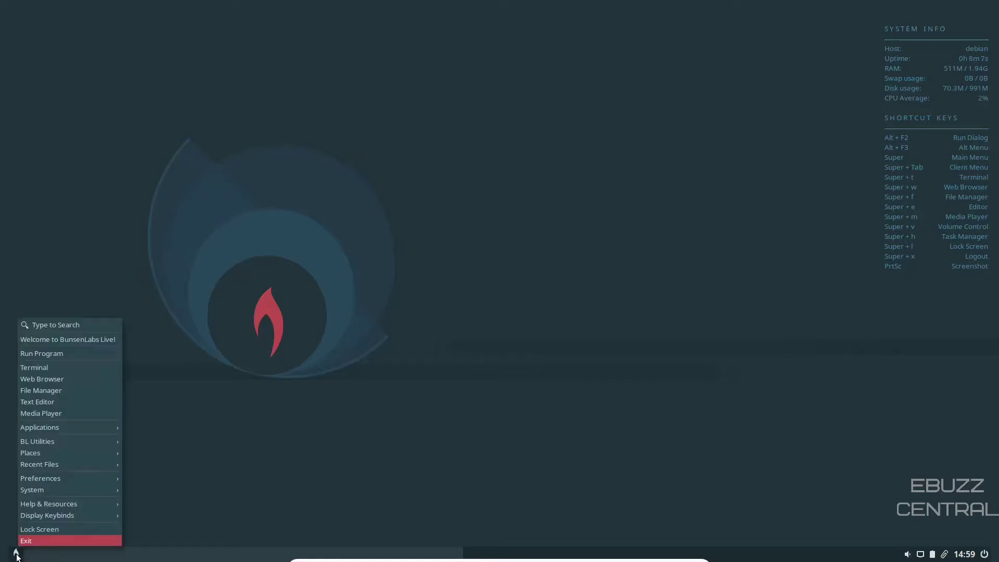
pyautogui.moveTo(66, 479)
pyautogui.moveTo(159, 477)
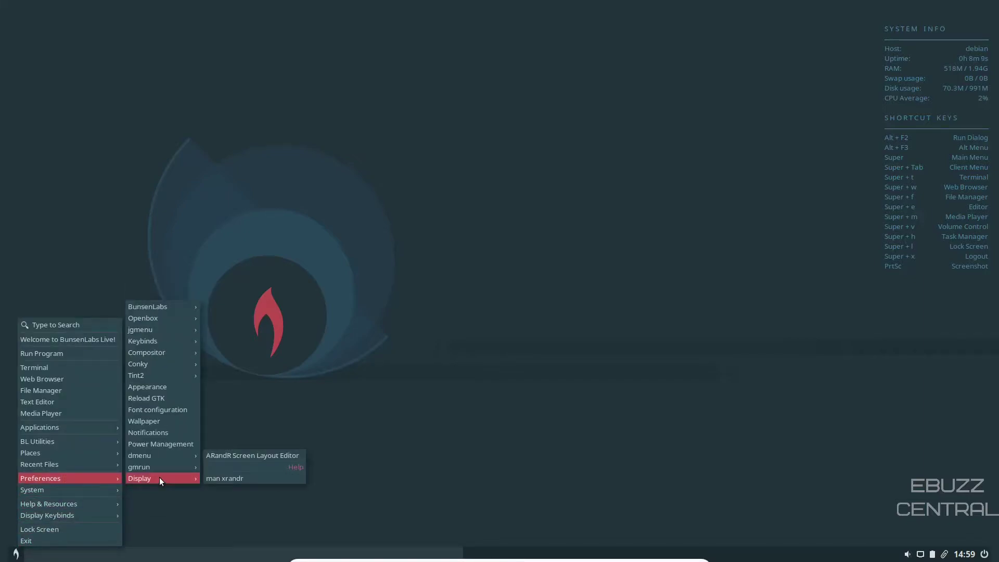
pyautogui.click(237, 457)
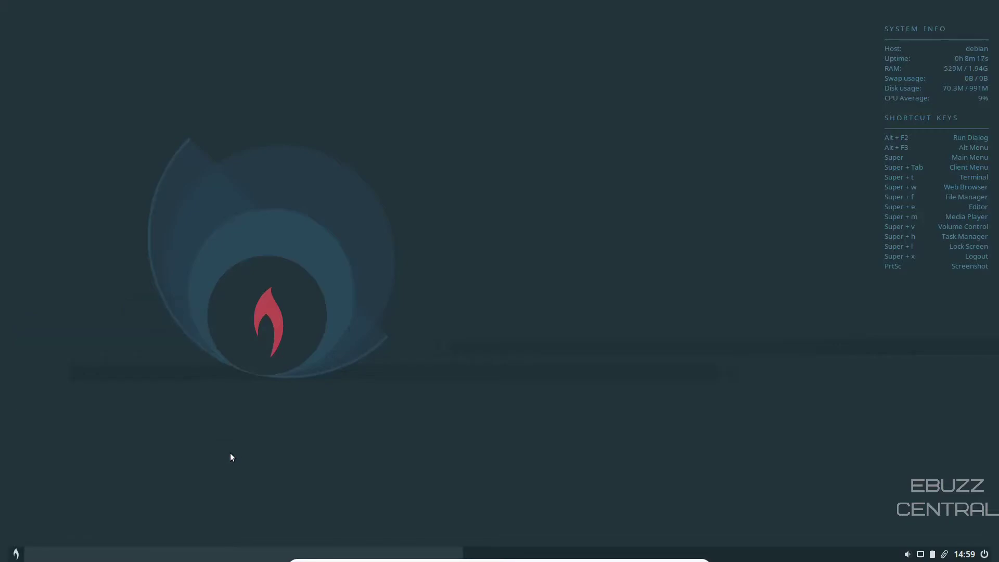
pyautogui.click(556, 186)
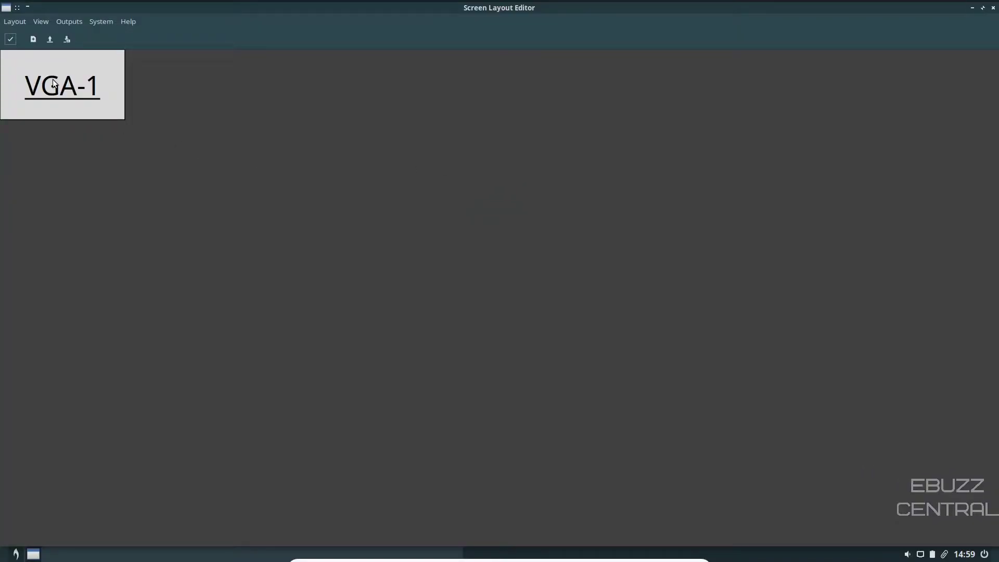
# Browse the VGA-1 output's resolution list without changing anything
pyautogui.click(67, 20)
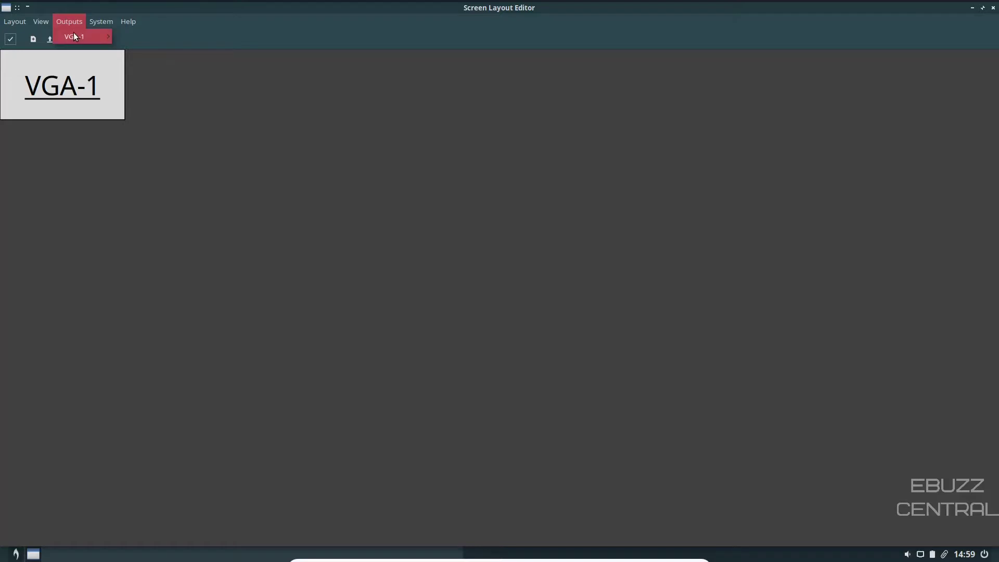
pyautogui.moveTo(78, 39)
pyautogui.moveTo(164, 67)
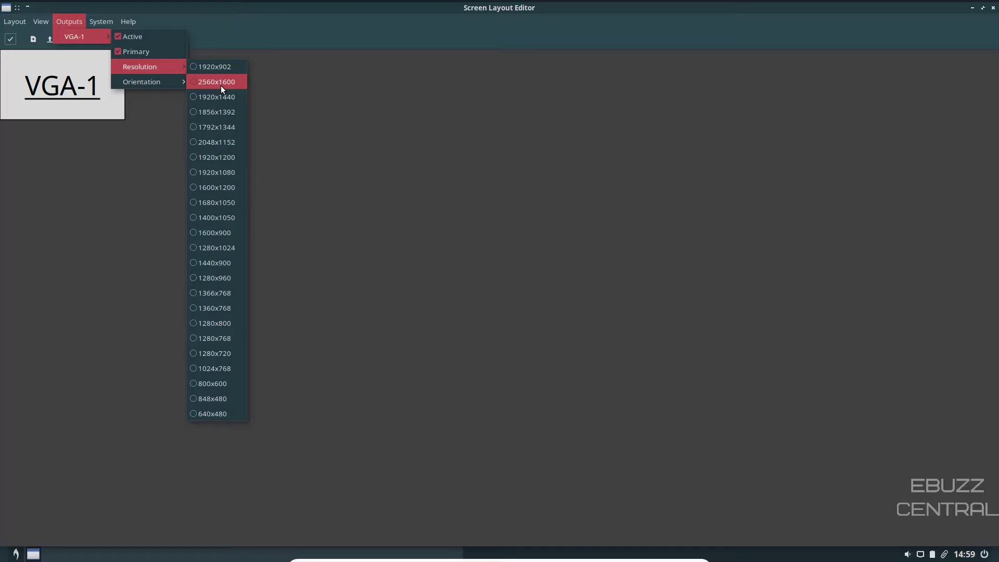
pyautogui.click(354, 177)
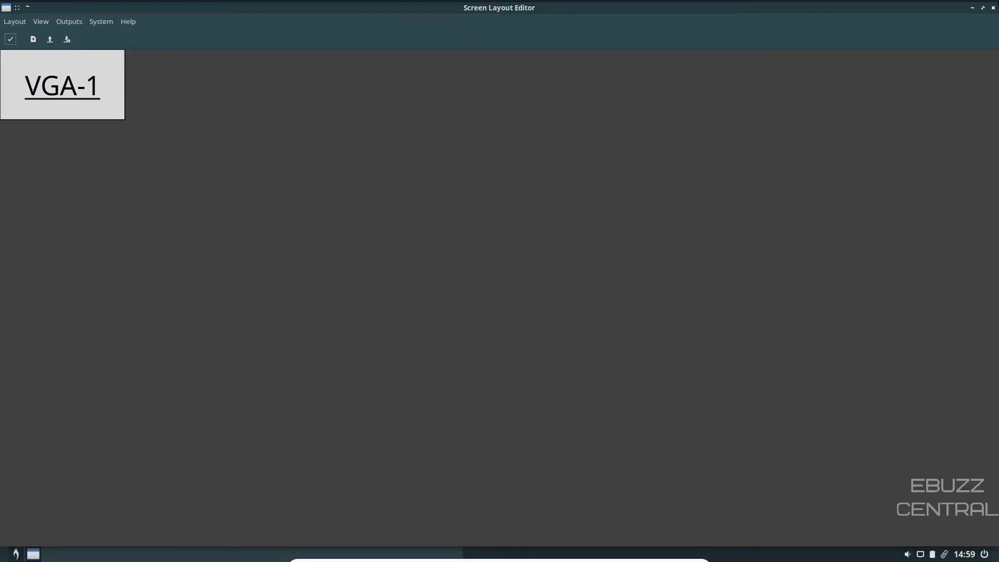
# Close ARandR and browse the main menu's Applications submenus, ending at Settings
pyautogui.click(994, 11)
pyautogui.press('super')
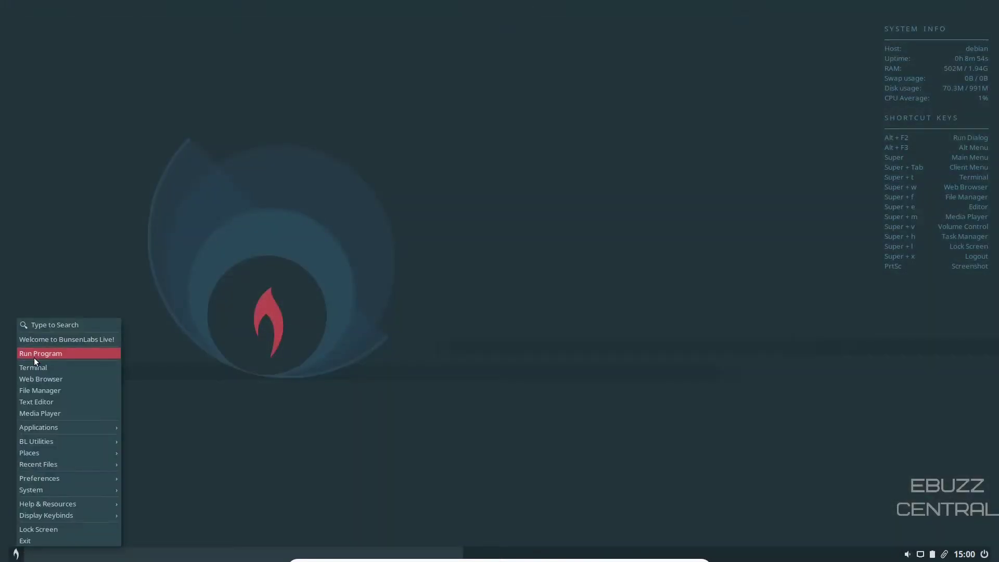
pyautogui.moveTo(41, 427)
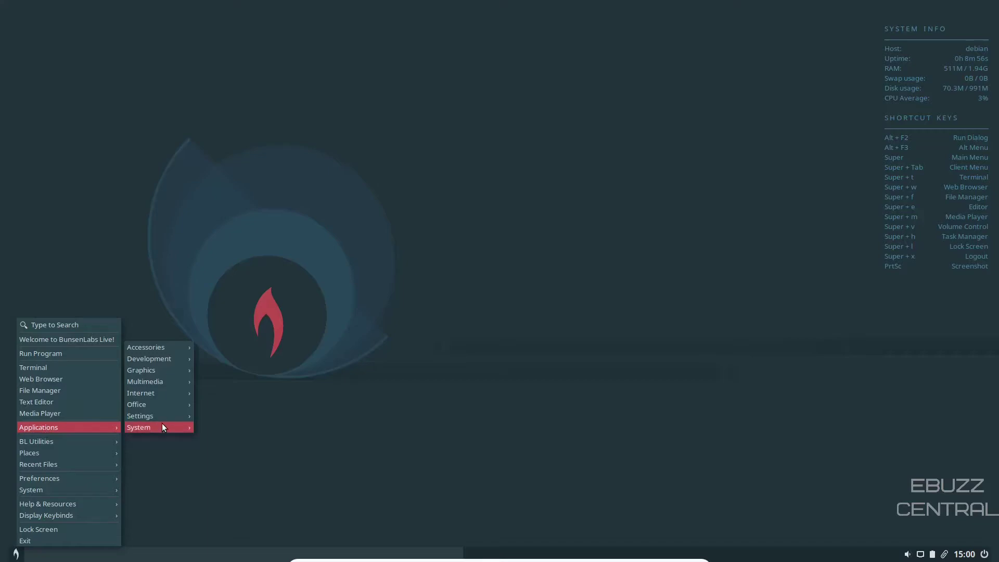
pyautogui.moveTo(175, 342)
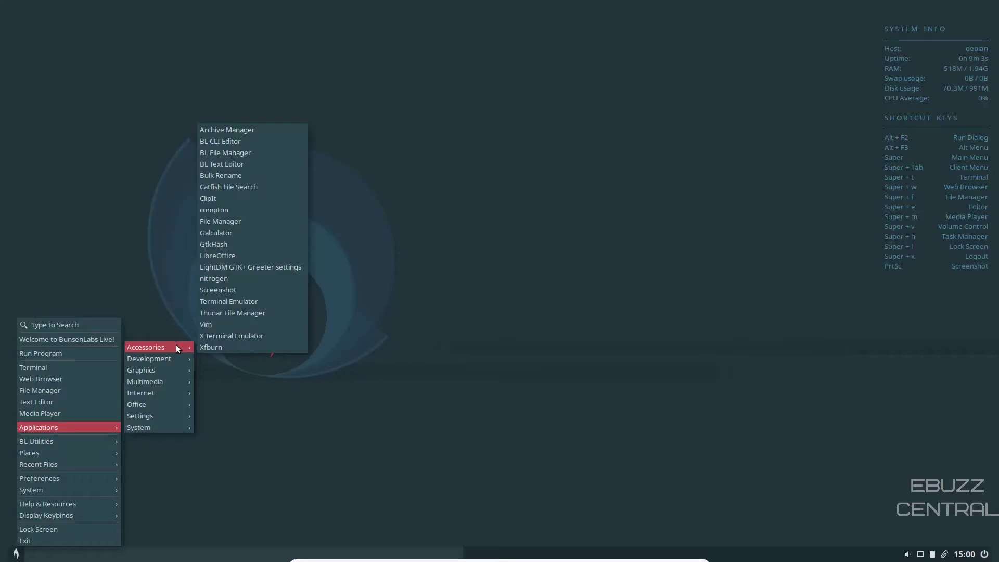
pyautogui.moveTo(169, 358)
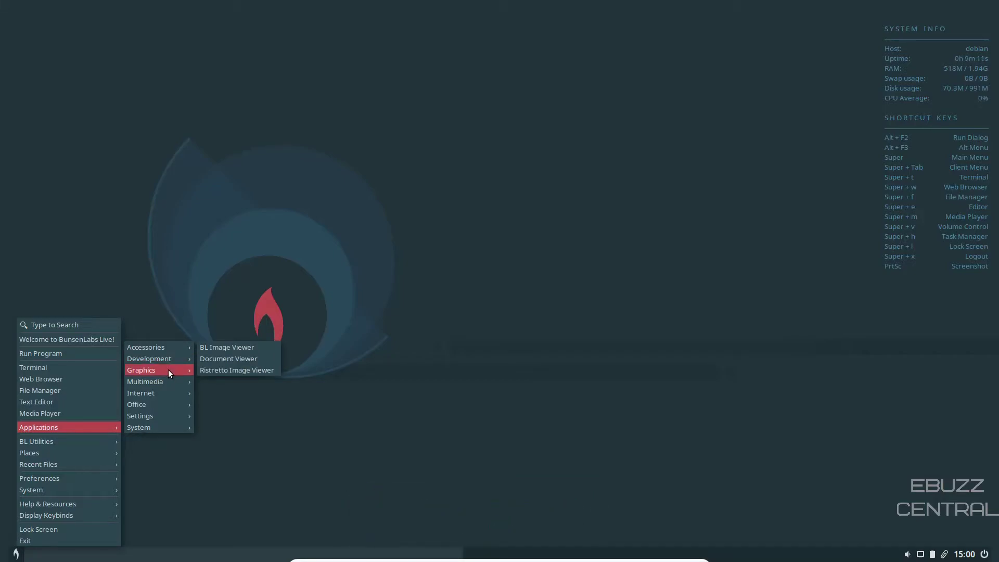
pyautogui.moveTo(169, 387)
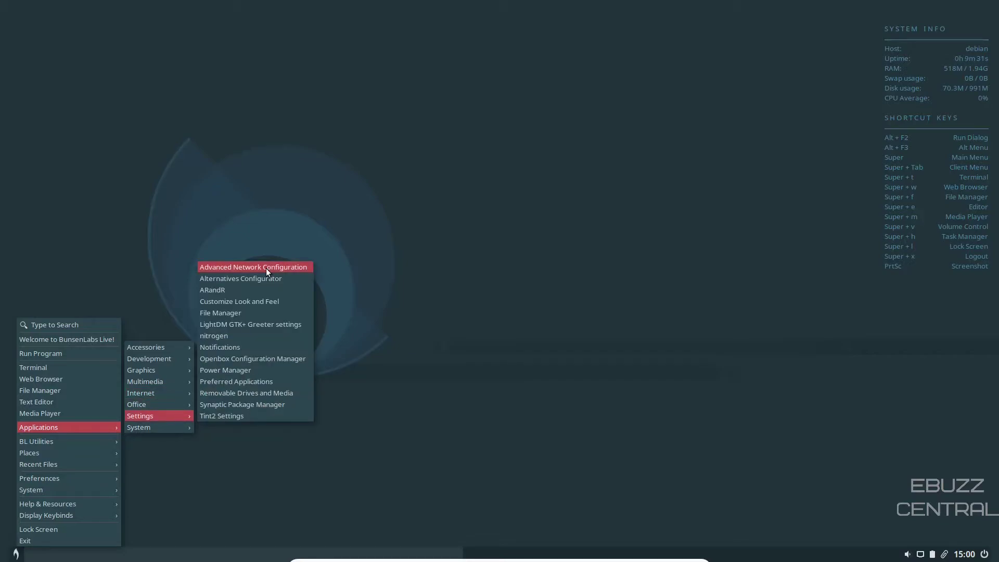
# Launch Customize Look and Feel, then move and enlarge its window
pyautogui.click(250, 302)
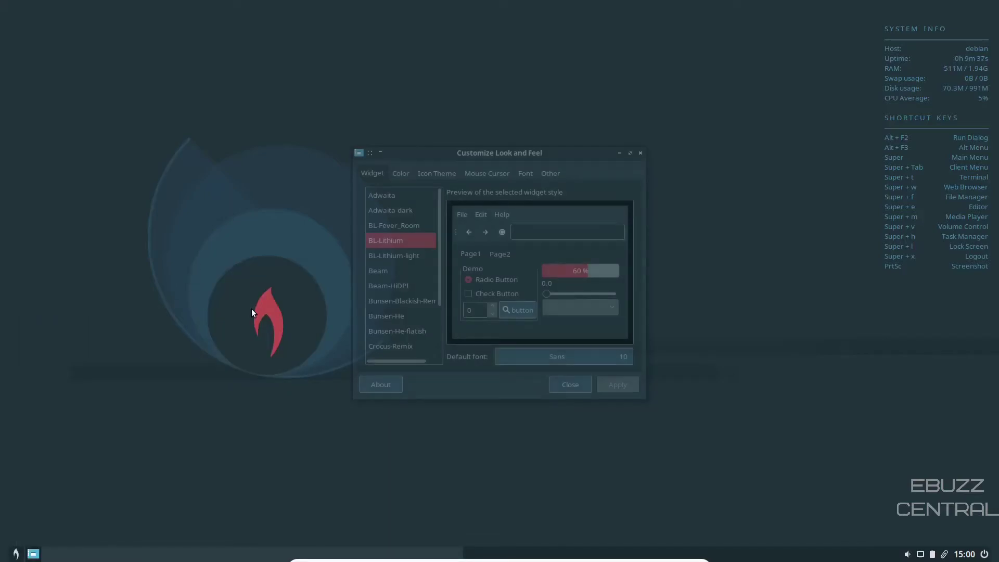
pyautogui.moveTo(523, 152); pyautogui.dragTo(409, 63)
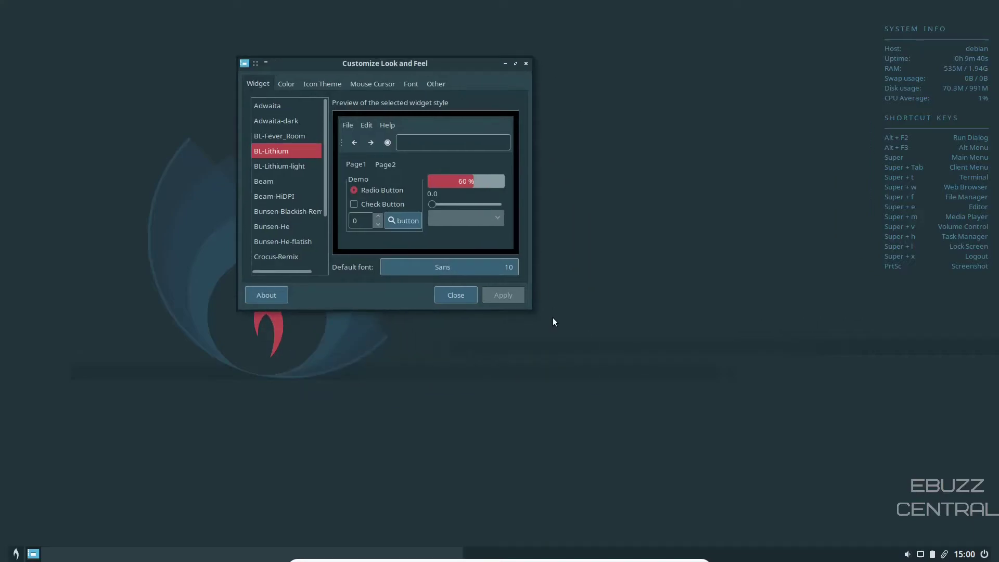
pyautogui.moveTo(528, 307); pyautogui.dragTo(726, 451)
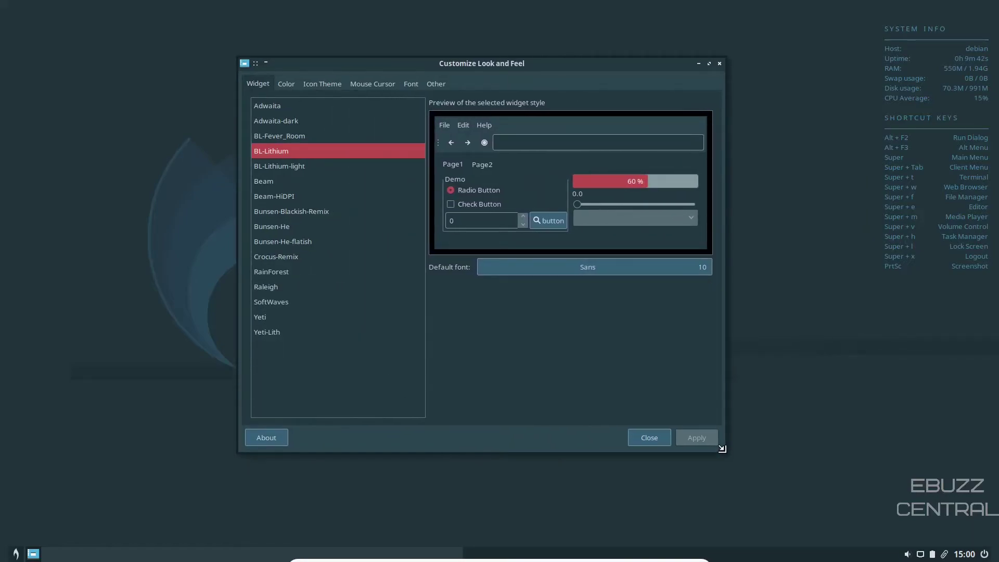
# Preview several widget themes, settle on Crocus-Remix, then view the Color settings
pyautogui.click(275, 134)
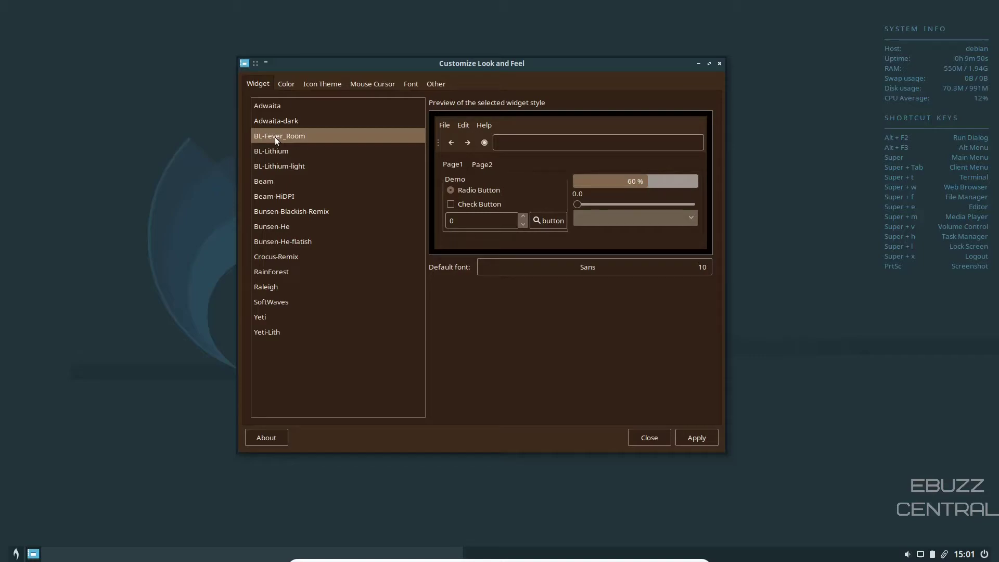
pyautogui.click(277, 165)
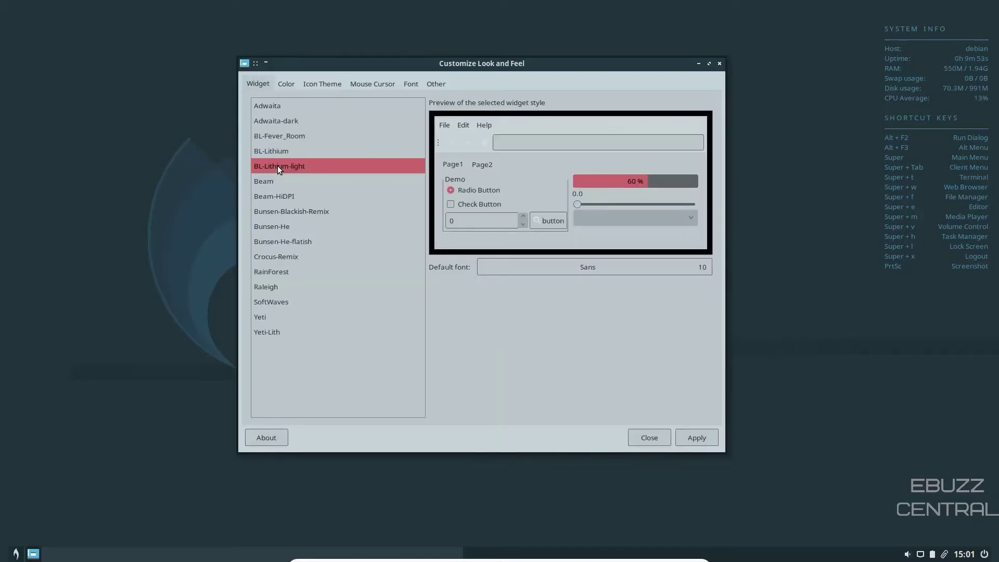
pyautogui.click(292, 211)
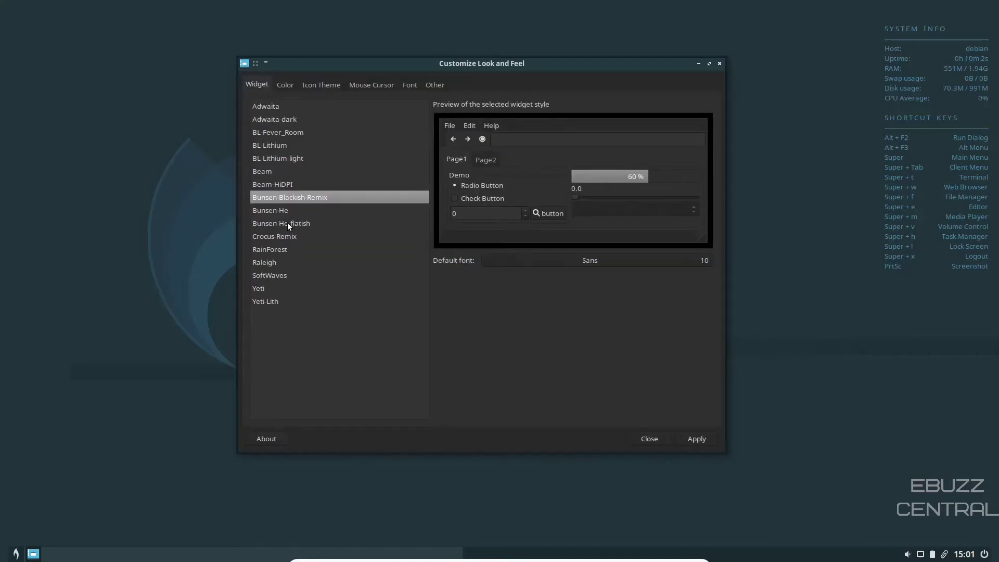
pyautogui.click(287, 221)
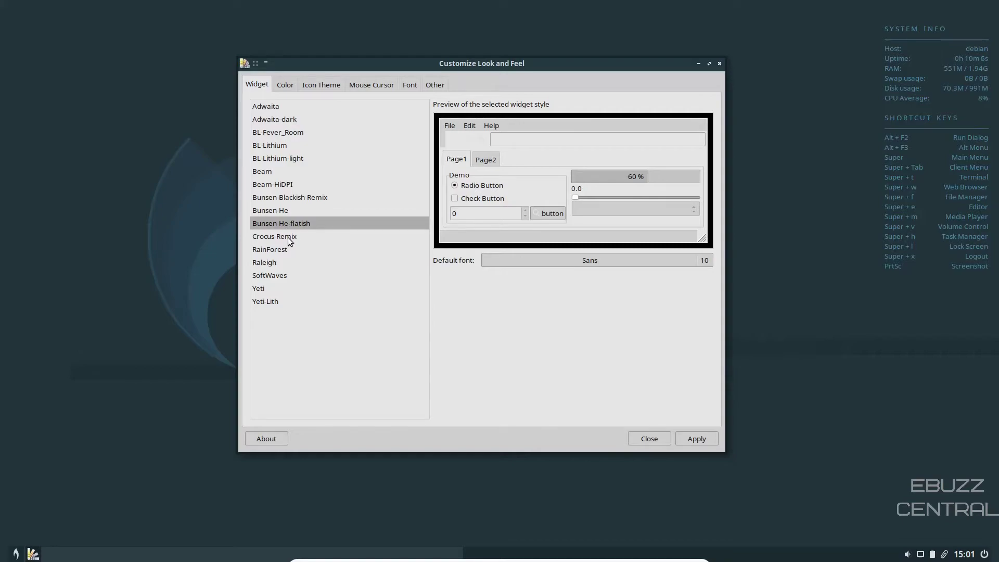
pyautogui.click(288, 237)
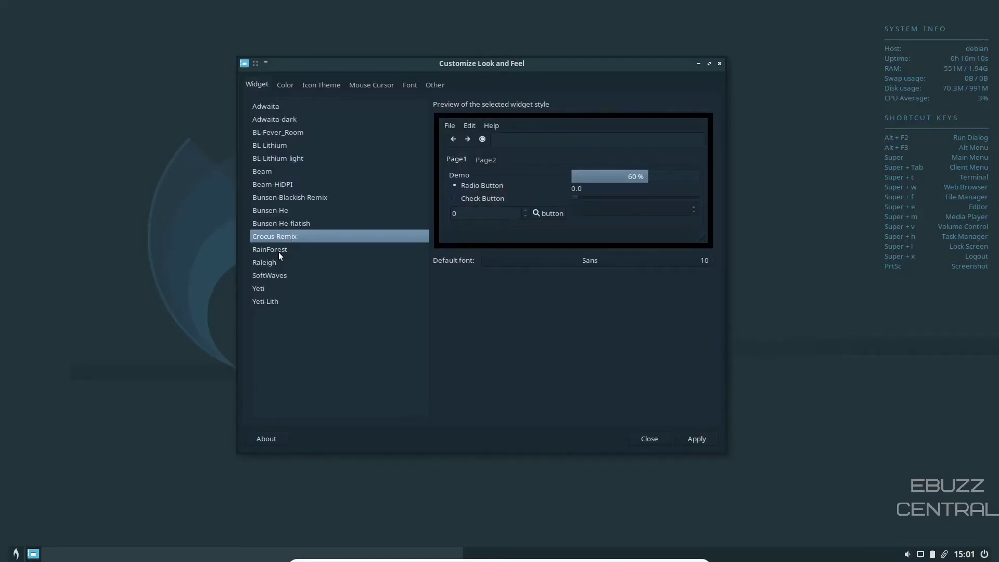
pyautogui.click(278, 251)
pyautogui.click(286, 237)
pyautogui.click(286, 85)
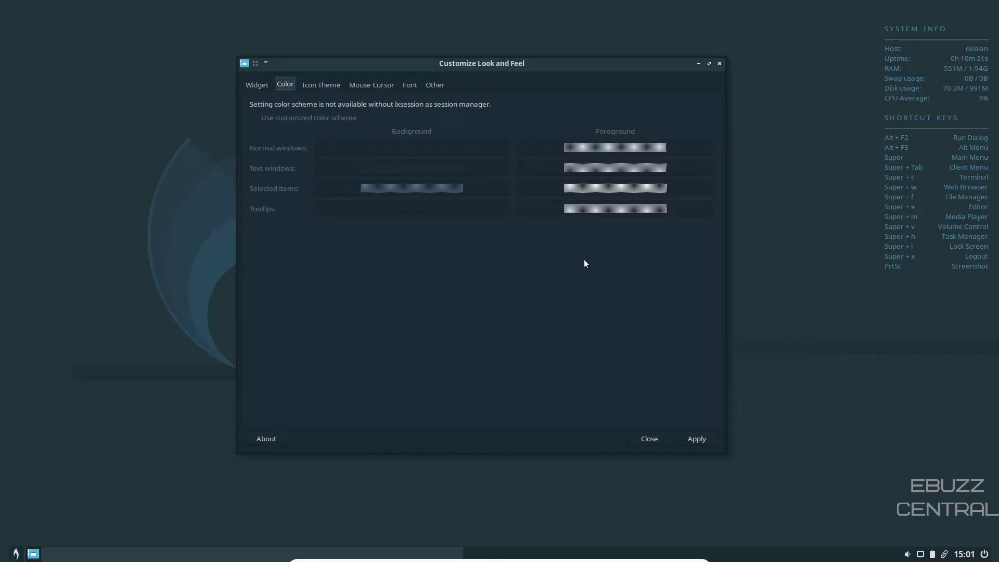
# Apply the Papirus-Bunsen-grey icon theme
pyautogui.click(310, 85)
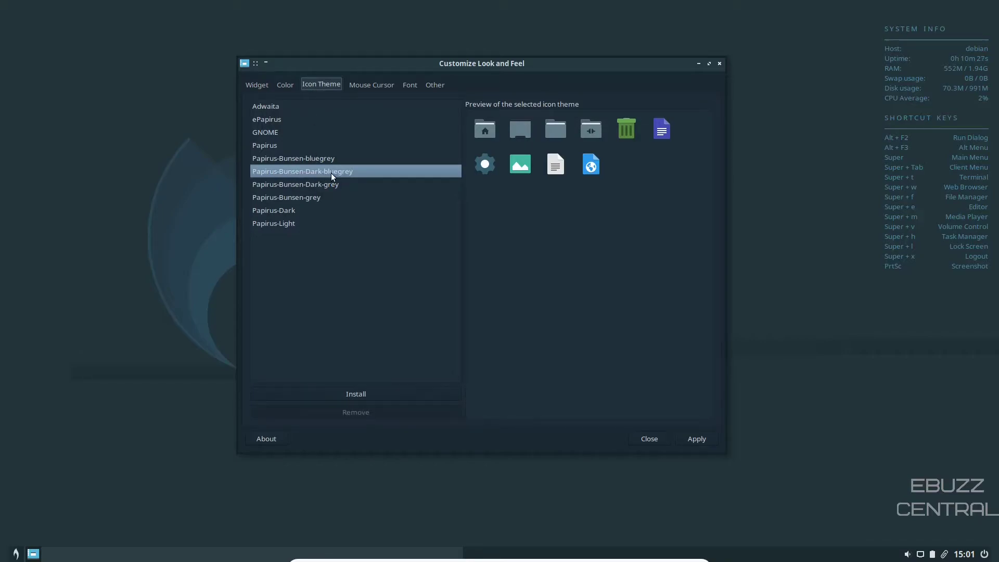
pyautogui.click(293, 187)
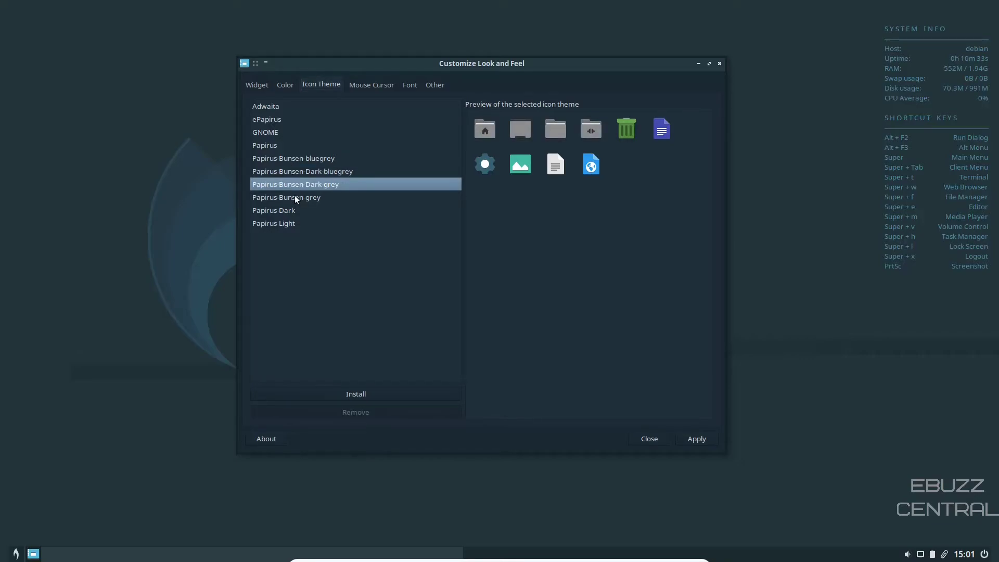
pyautogui.click(295, 197)
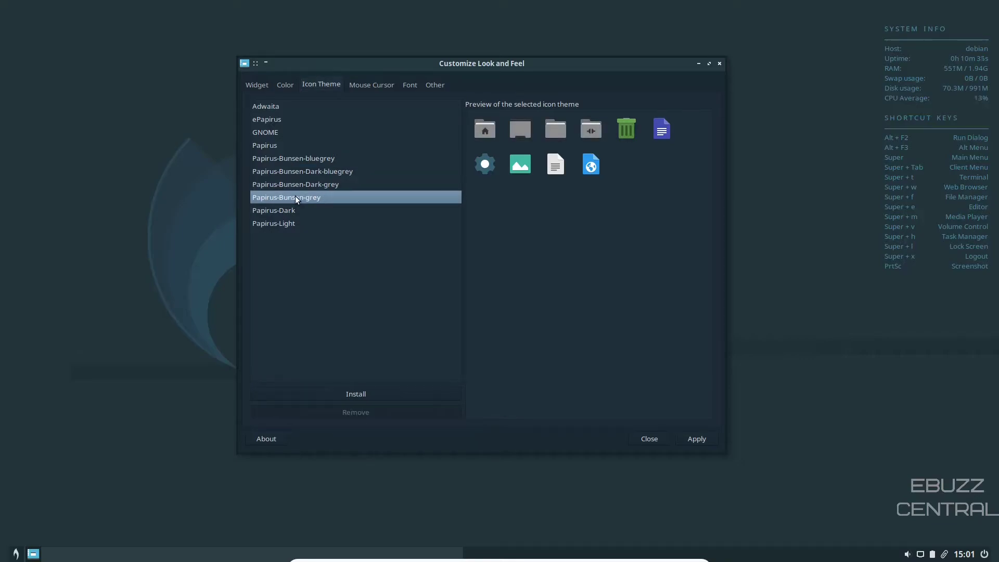
pyautogui.click(689, 437)
# Apply the DMZ (Black) cursor theme, then view the Font settings
pyautogui.click(372, 86)
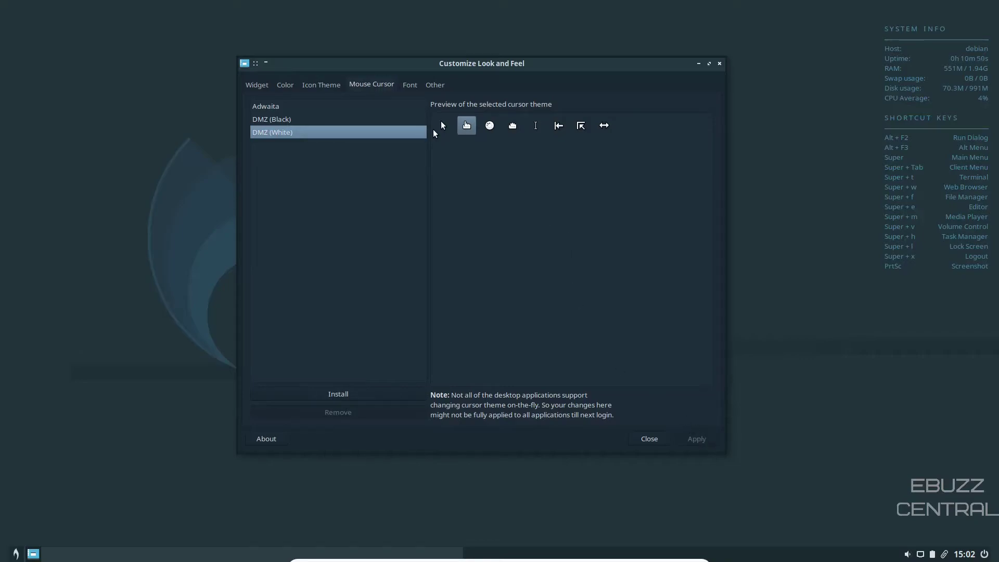
pyautogui.click(279, 121)
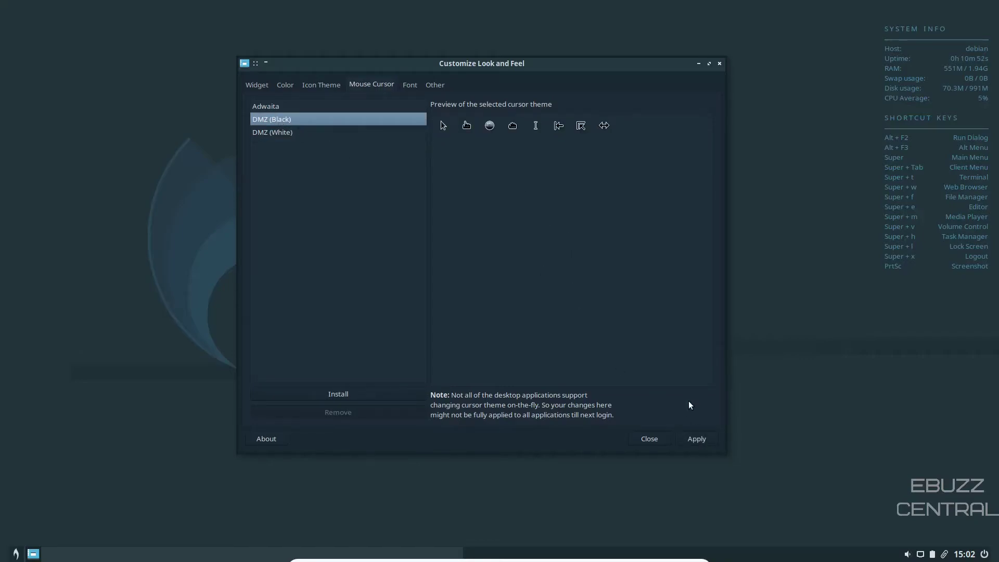
pyautogui.click(696, 438)
pyautogui.click(409, 85)
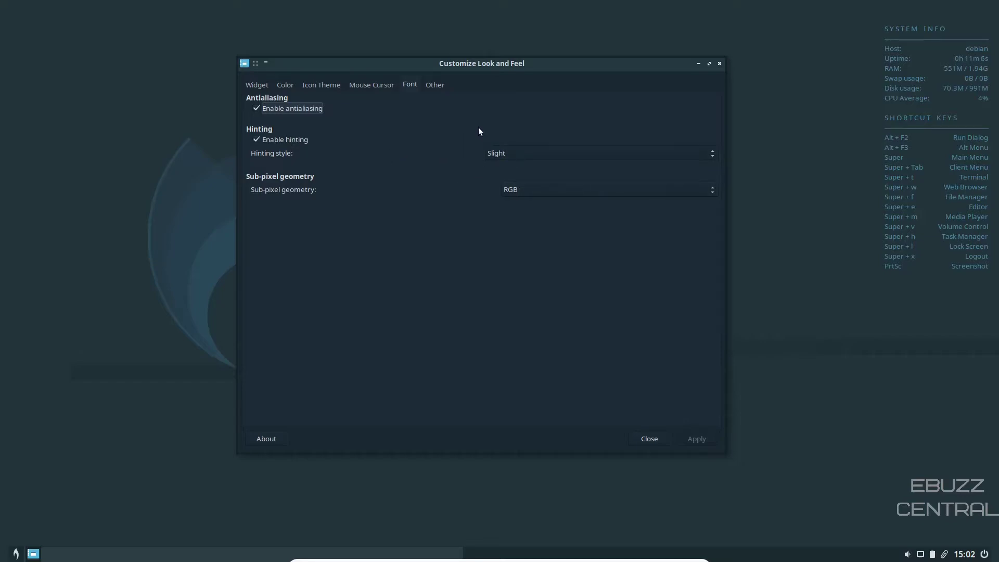
# Keep Icons only toolbar style, set Large toolbar icon size, apply, and close the dialog
pyautogui.click(431, 85)
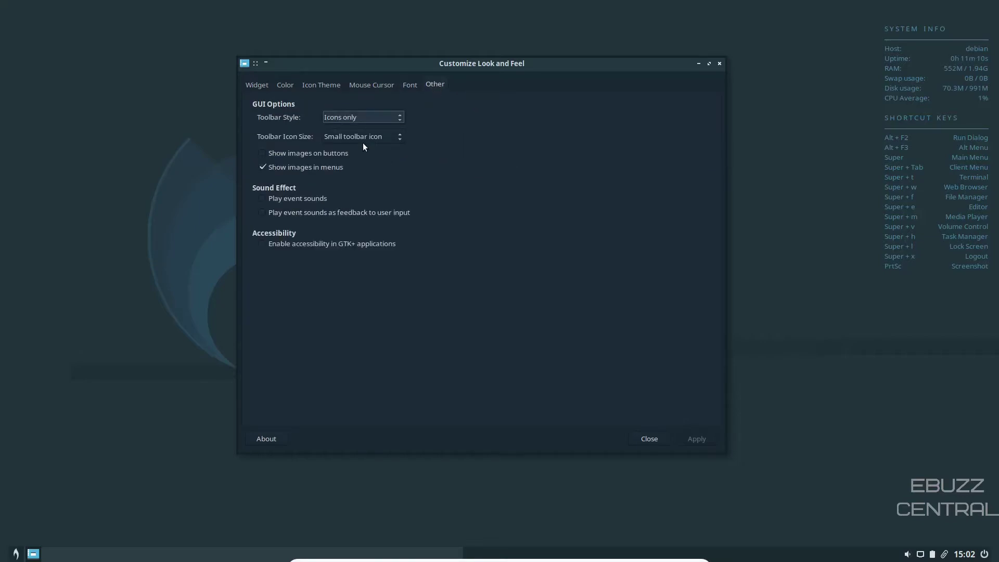
pyautogui.click(367, 115)
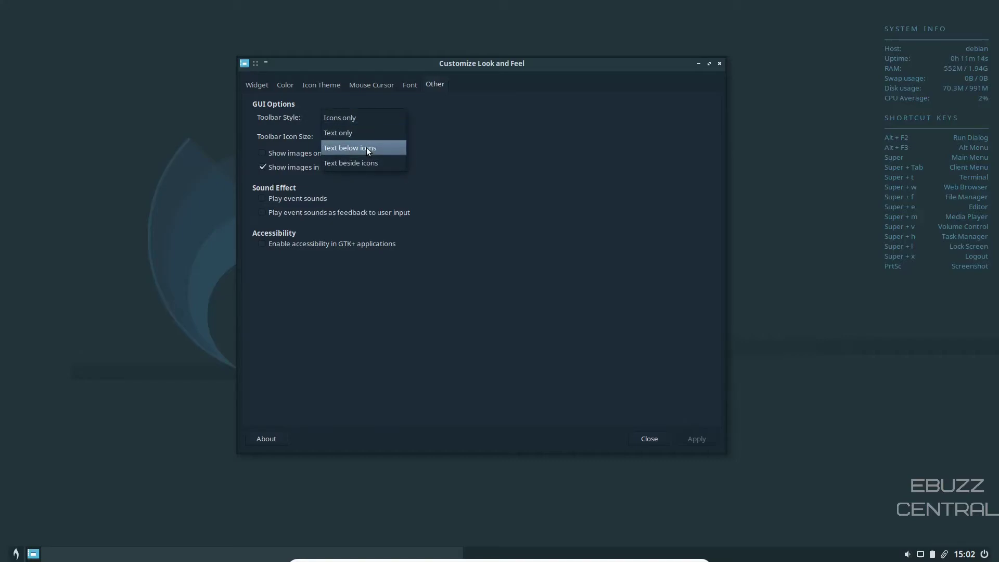
pyautogui.click(374, 121)
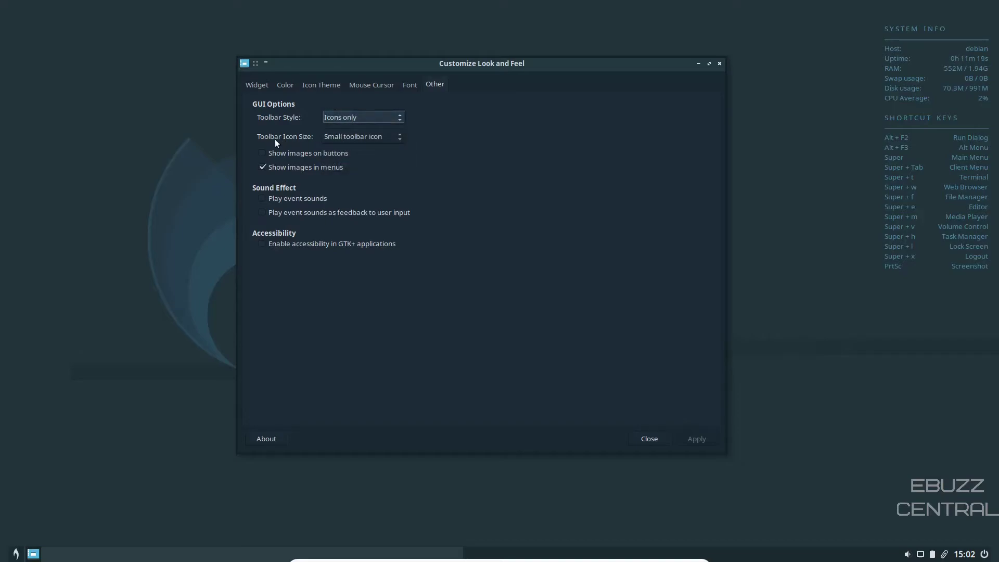
pyautogui.click(398, 139)
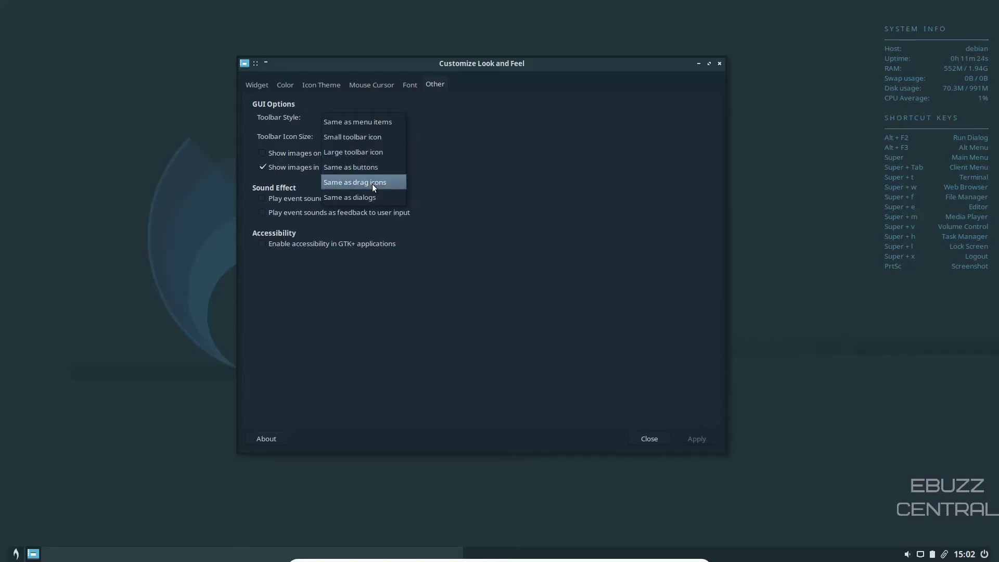
pyautogui.click(367, 152)
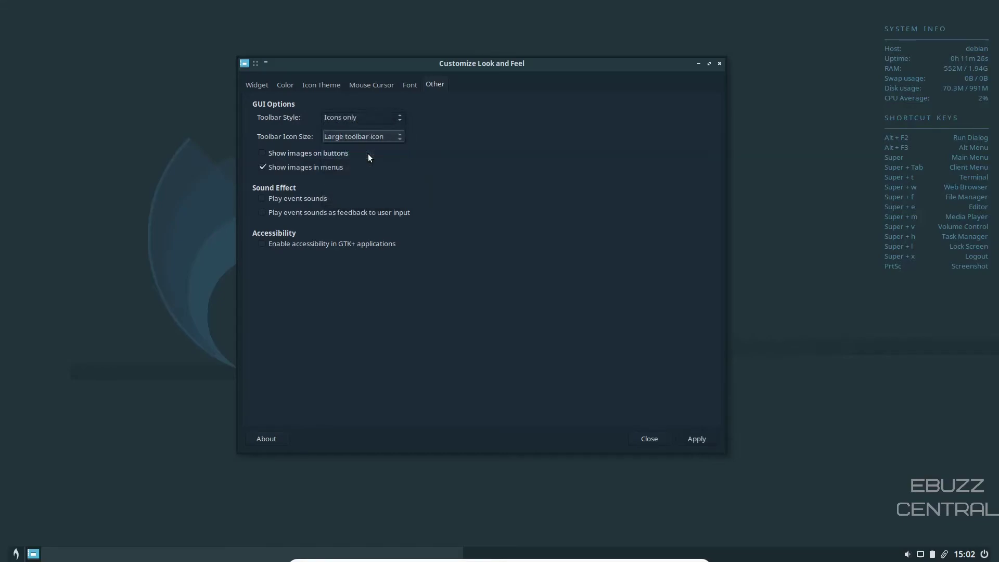
pyautogui.click(712, 438)
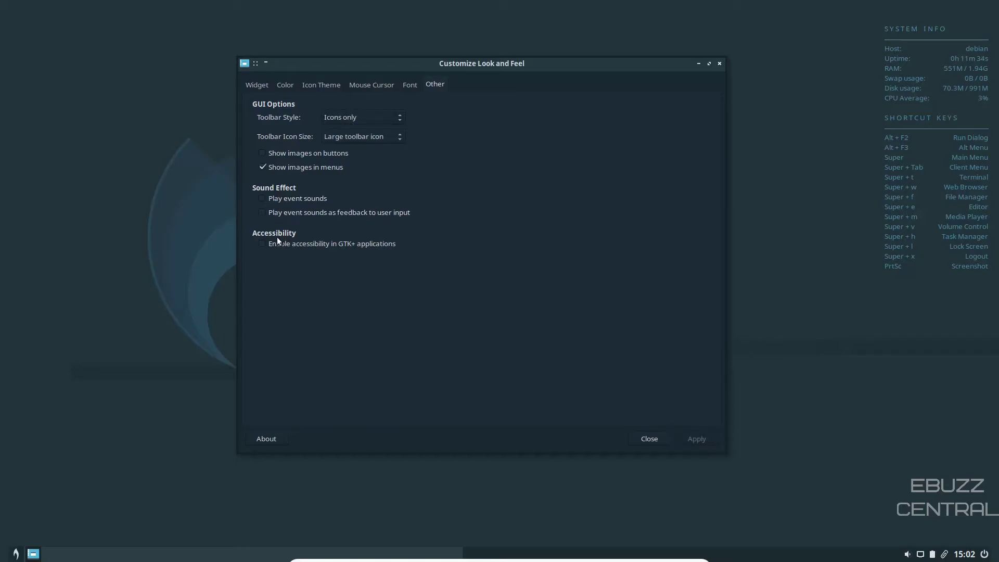
pyautogui.click(656, 440)
pyautogui.click(16, 553)
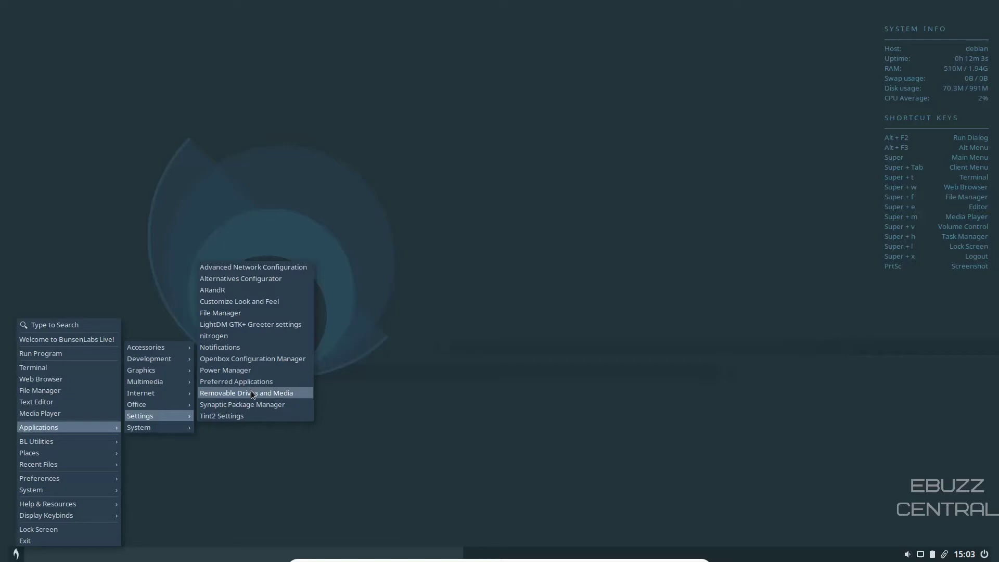
# Launch Synaptic Package Manager from the flame menu's Applications > Settings entry
pyautogui.click(255, 405)
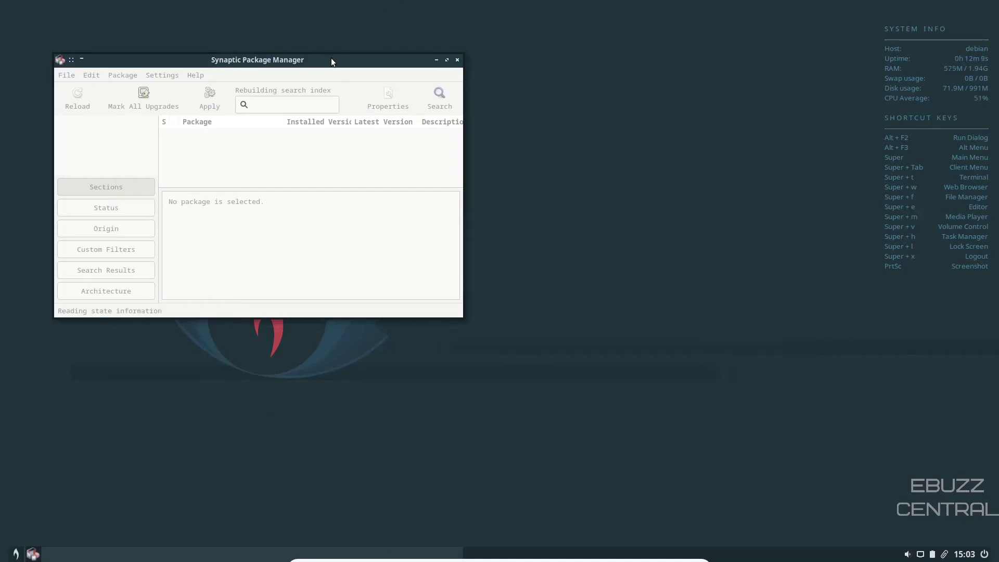
# Centre and maximize the Synaptic window, dismissing its quick introduction
pyautogui.moveTo(330, 58); pyautogui.dragTo(511, 107)
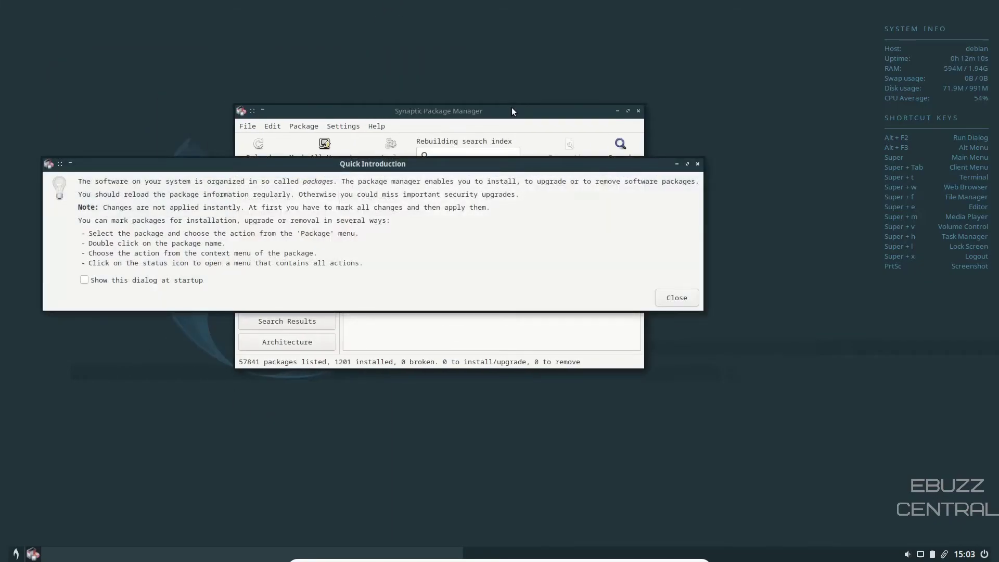
pyautogui.click(679, 299)
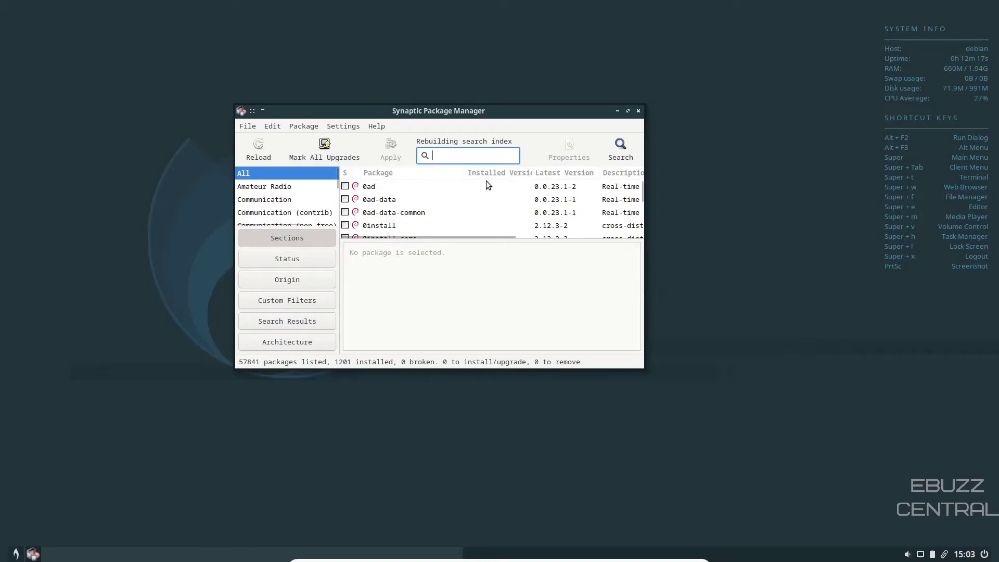
pyautogui.click(627, 111)
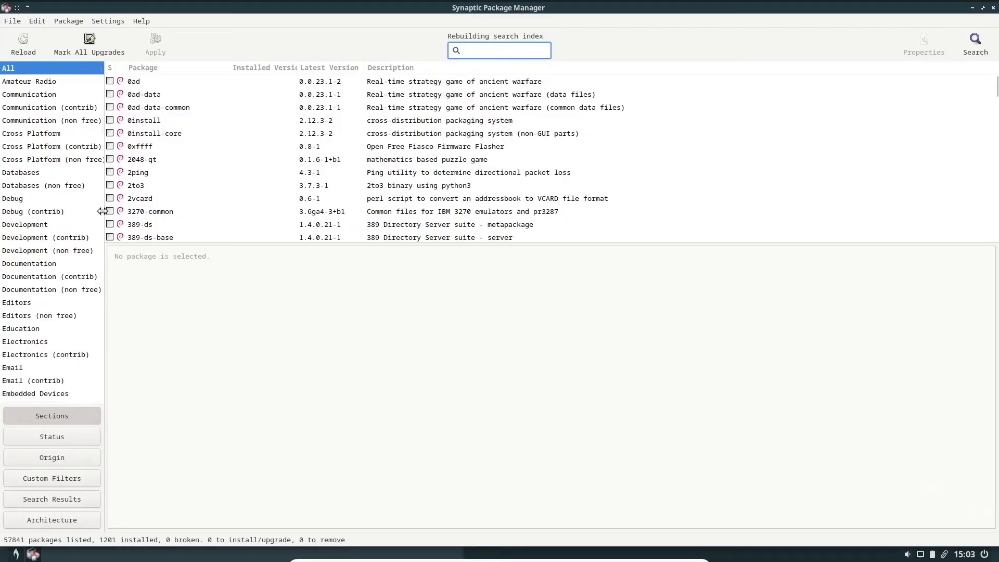
pyautogui.scroll(-10, 42, 182)
pyautogui.scroll(-15, 48, 190)
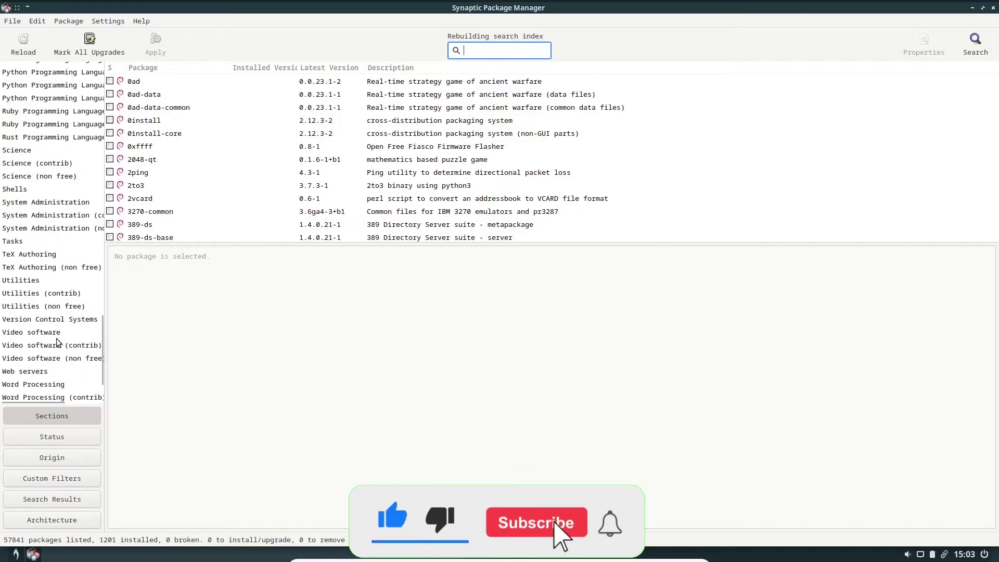
# In Video software, filter by 'obs' and mark obs-studio for installation with its required packages
pyautogui.click(46, 333)
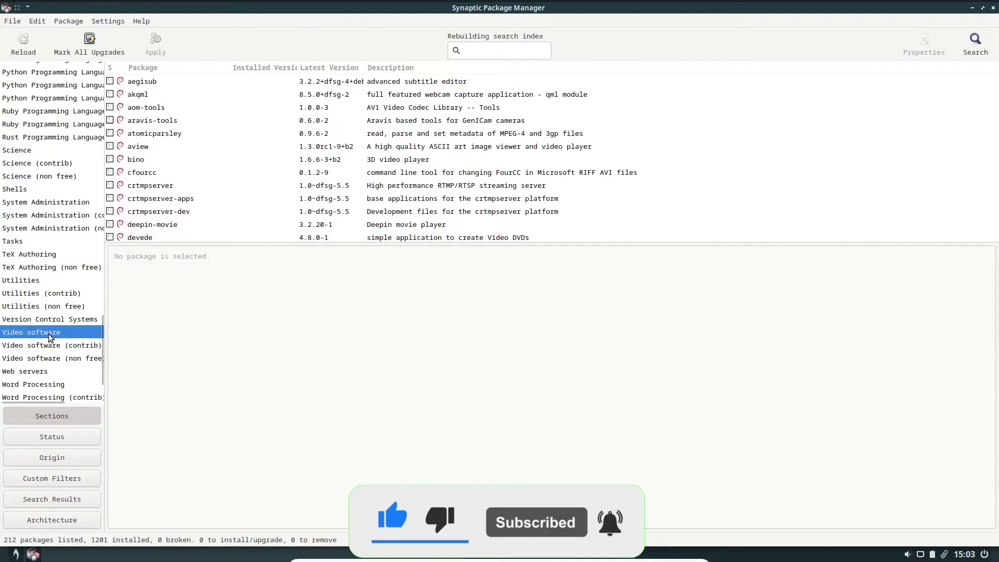
pyautogui.click(473, 51)
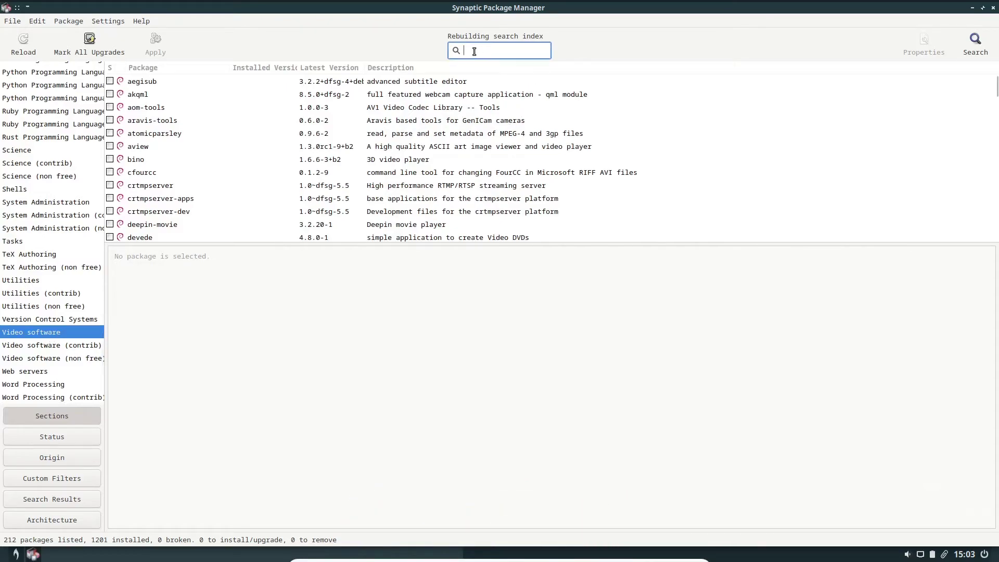
pyautogui.write('obs')
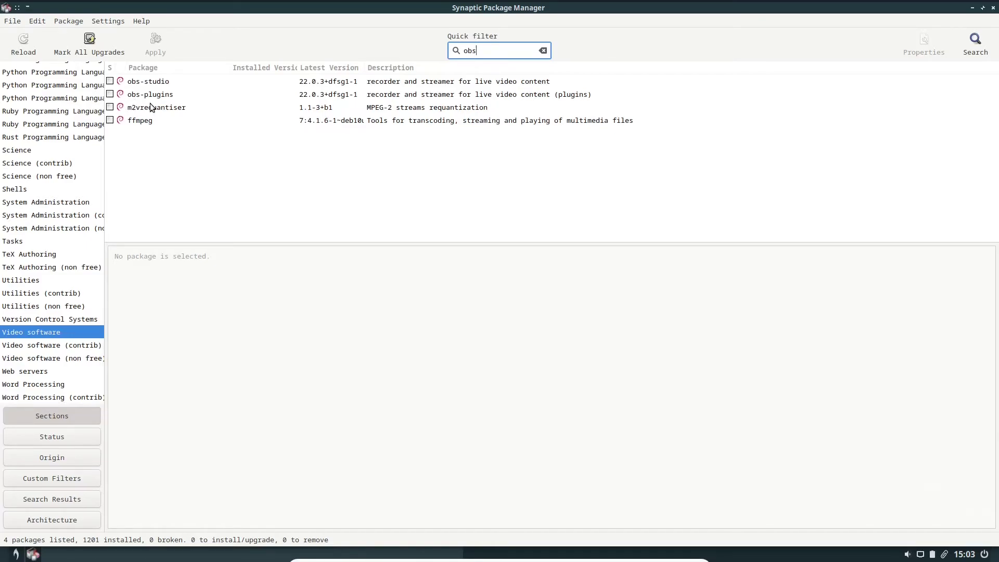
pyautogui.click(110, 83)
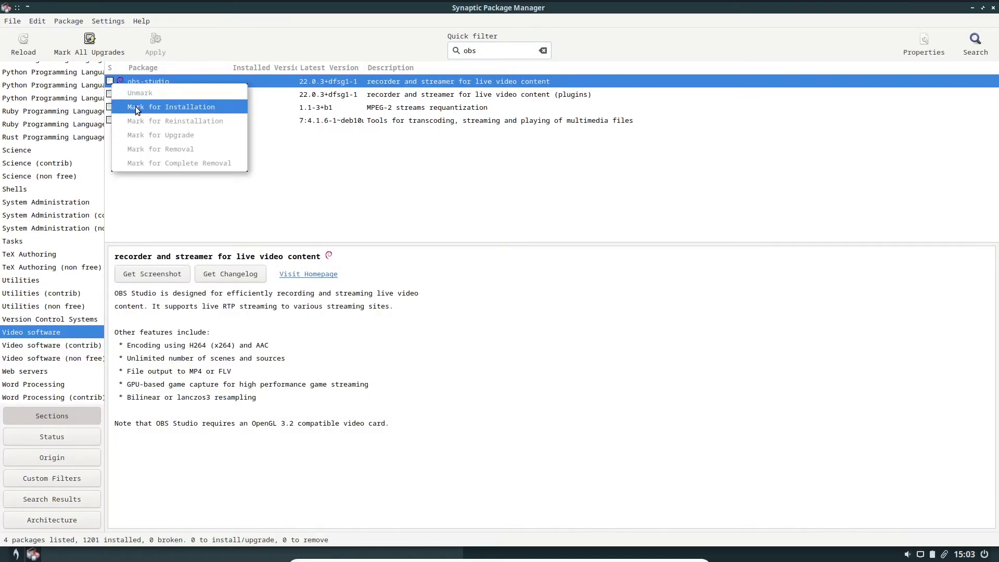
pyautogui.click(119, 100)
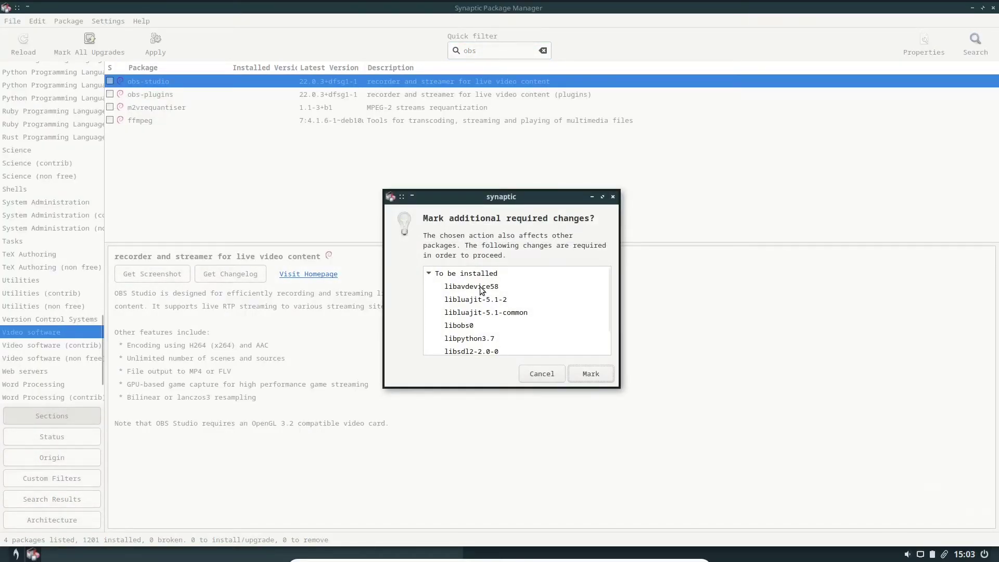
pyautogui.scroll(-2, 491, 288)
pyautogui.scroll(2, 491, 289)
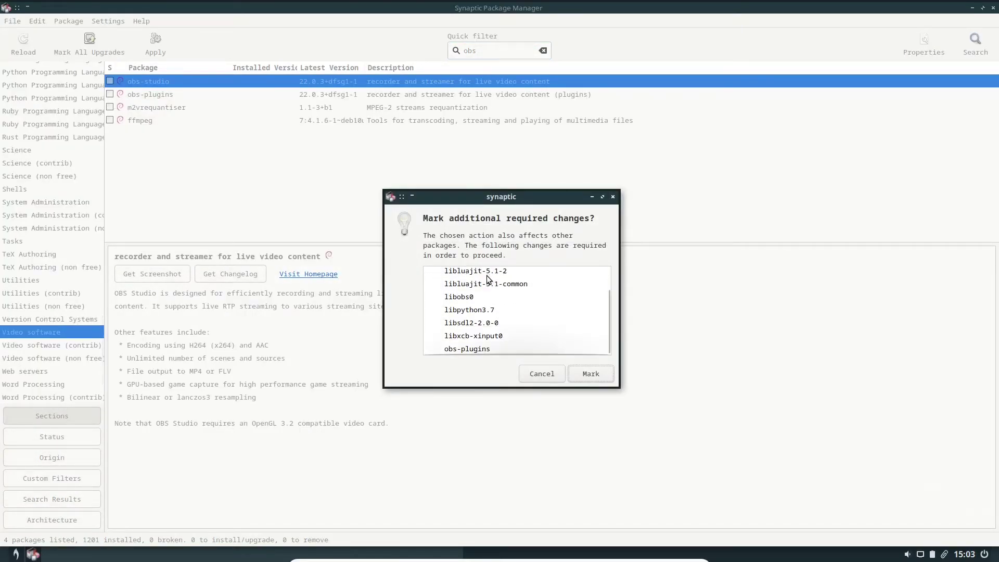
pyautogui.click(591, 375)
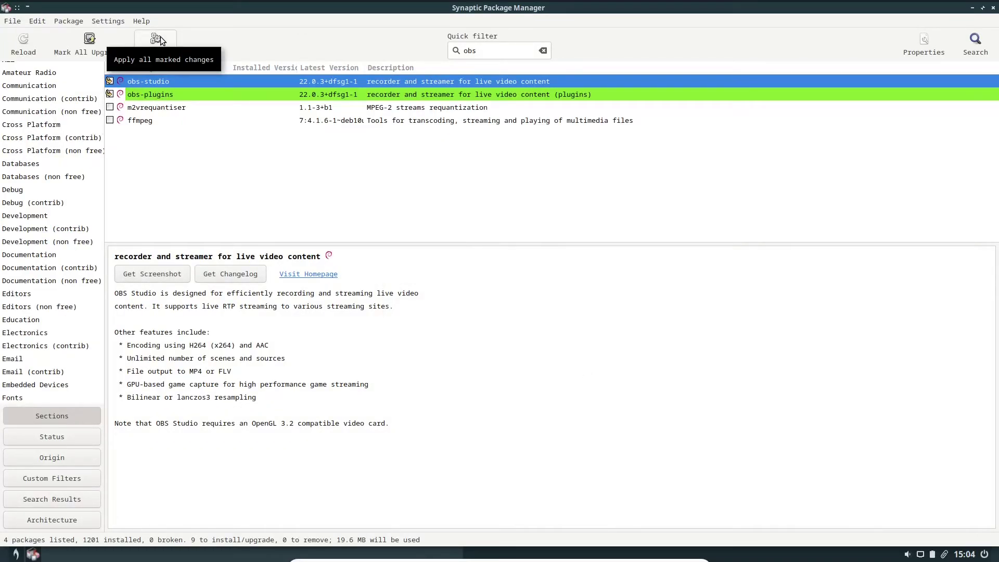
# Replace the filter with 'kdenlive' and mark kdenlive for installation with its required packages
pyautogui.click(481, 52)
pyautogui.press('BackSpace')
pyautogui.press('BackSpace')
pyautogui.press('BackSpace')
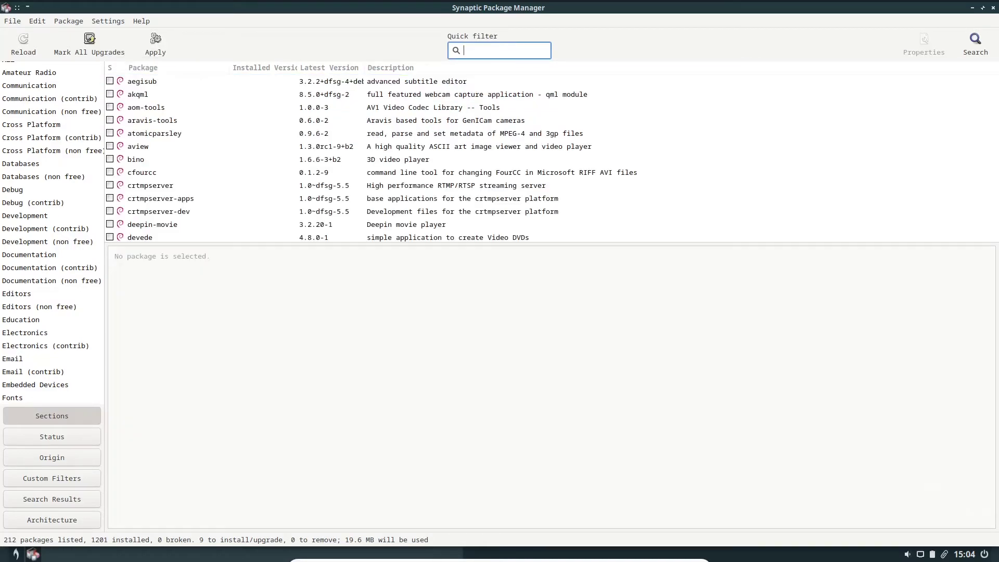
pyautogui.write('kdenlive')
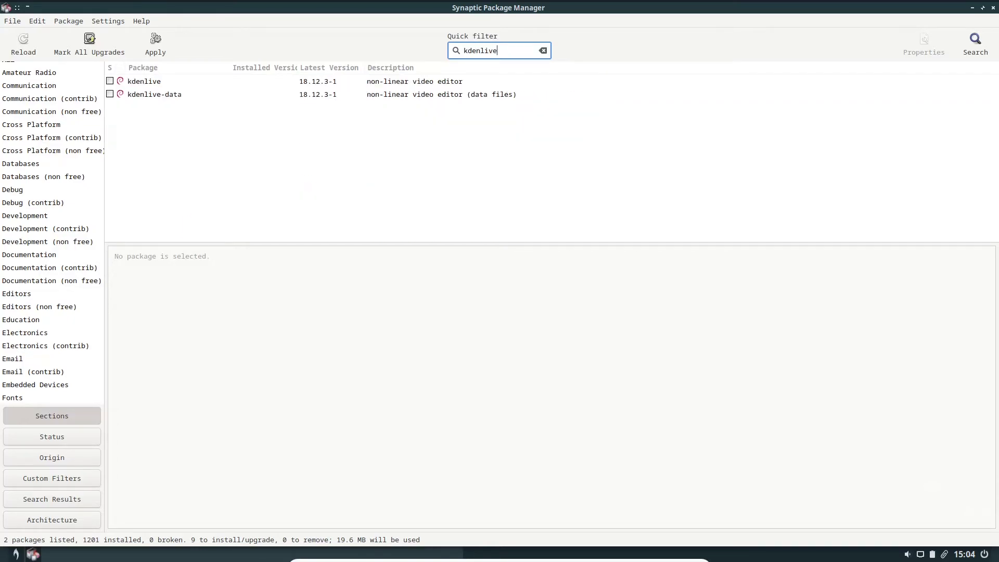
pyautogui.click(109, 81)
pyautogui.click(154, 107)
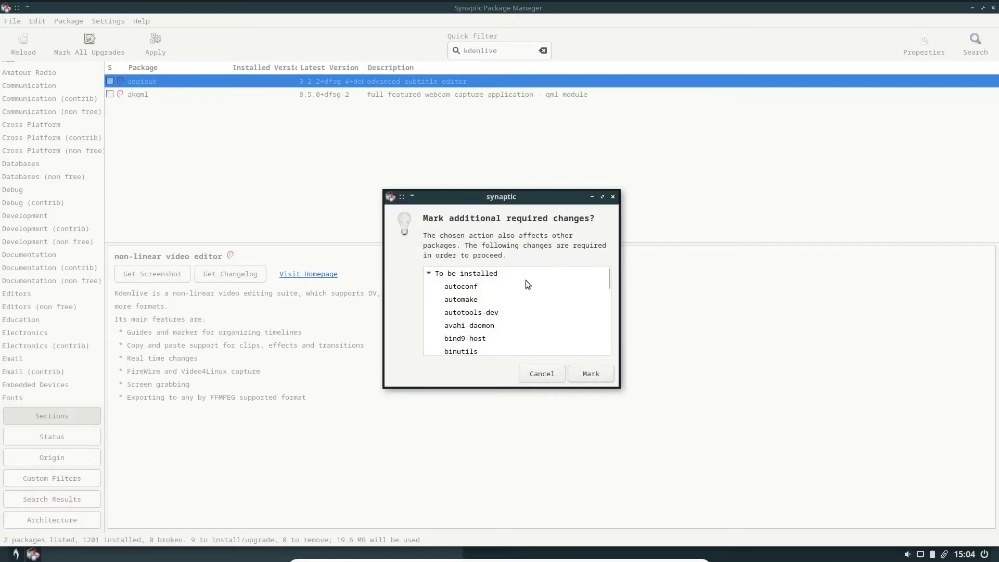
pyautogui.scroll(-8, 524, 285)
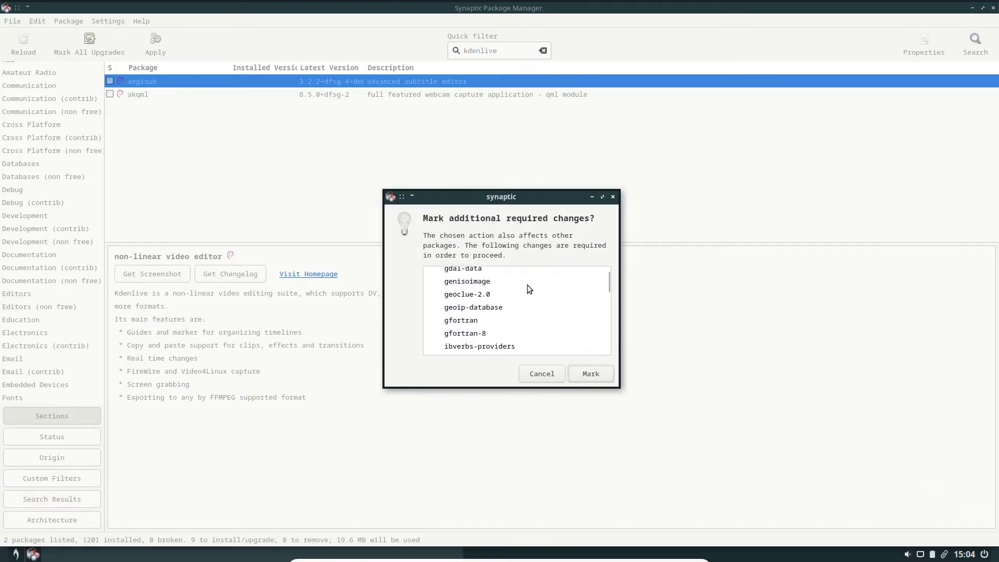
pyautogui.scroll(5, 527, 284)
pyautogui.click(591, 373)
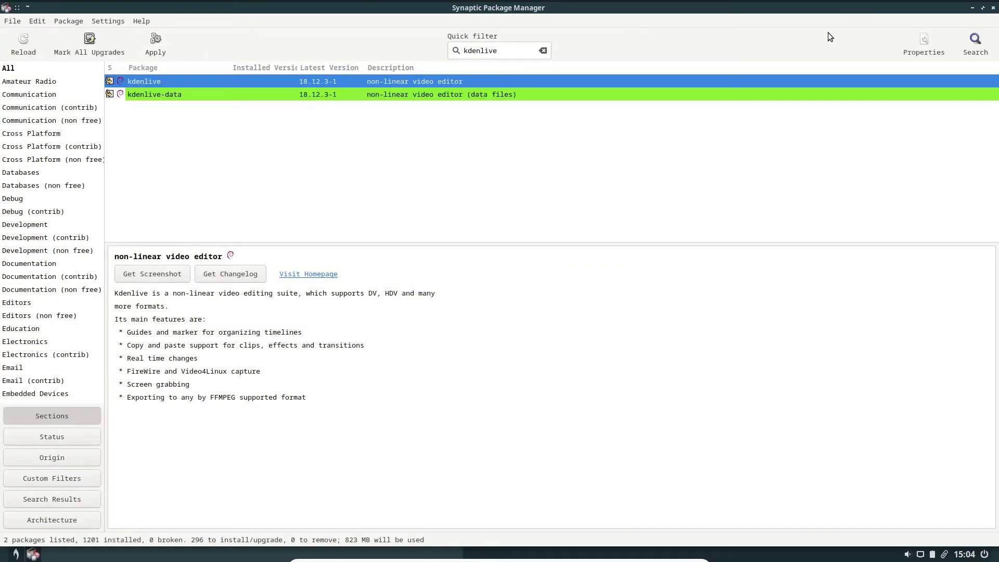
# Restore Synaptic to a window, nudge it up-left, and quit it
pyautogui.click(983, 9)
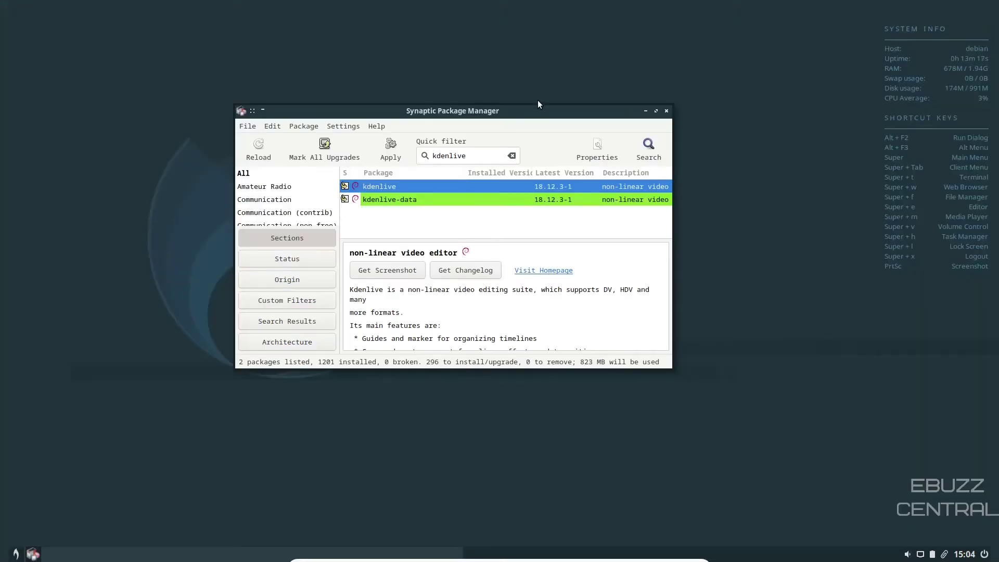
pyautogui.moveTo(539, 109); pyautogui.dragTo(509, 80)
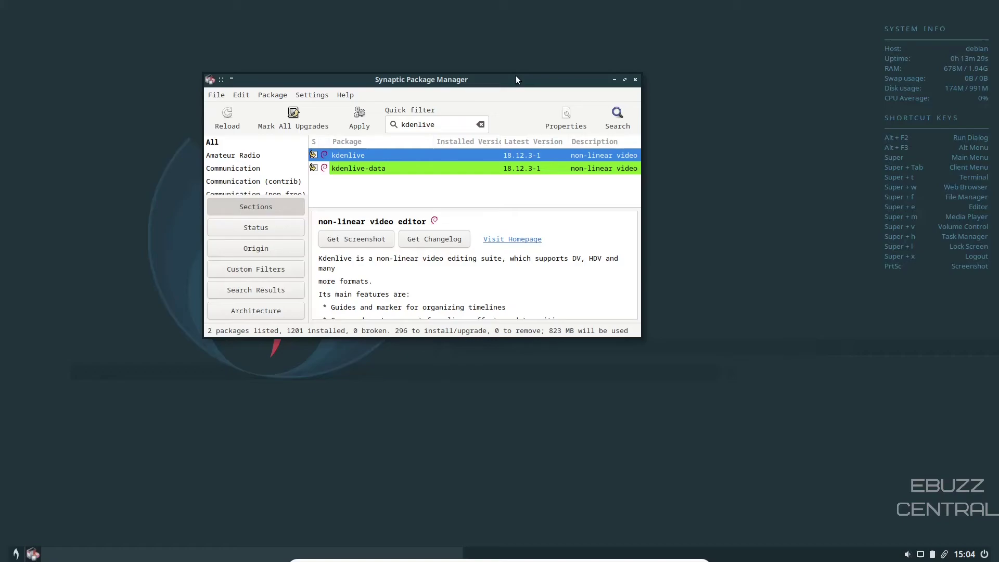
pyautogui.click(634, 79)
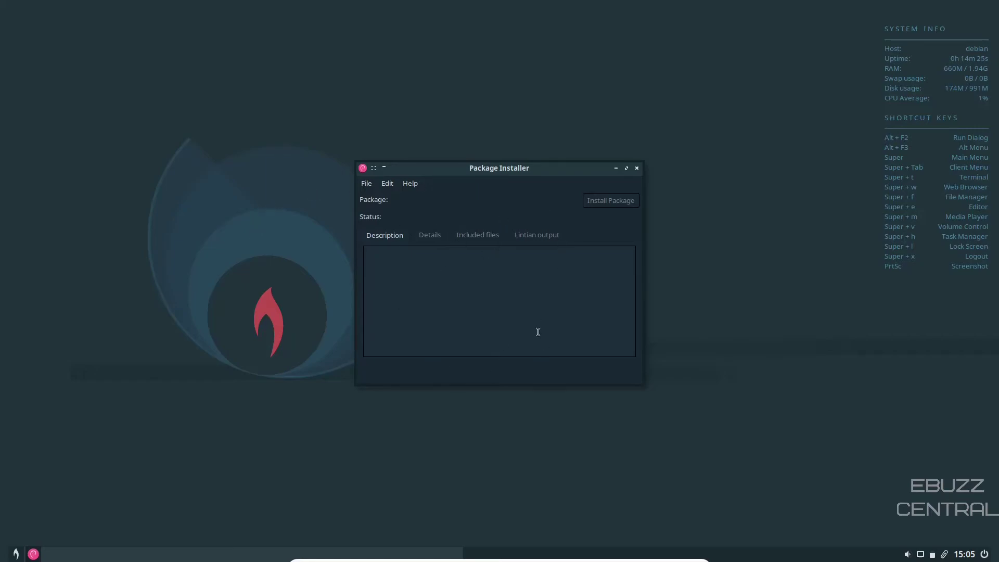
# Close the empty GDebi Package Installer window without loading a package
pyautogui.click(637, 169)
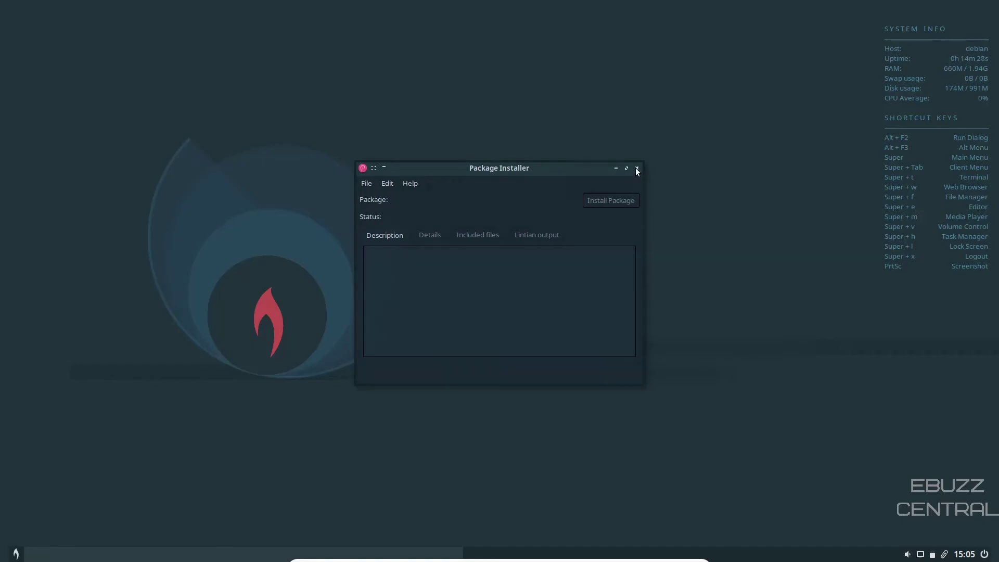
# Open the flame menu and browse Preferences, including its Conky and Tint2 submenus
pyautogui.click(16, 554)
pyautogui.moveTo(52, 427)
pyautogui.moveTo(137, 429)
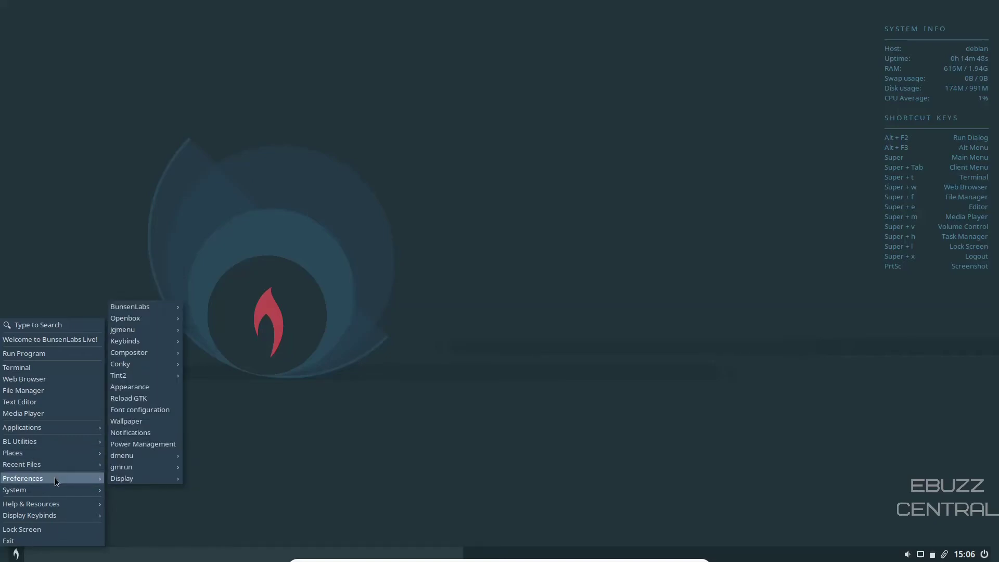
pyautogui.moveTo(143, 308)
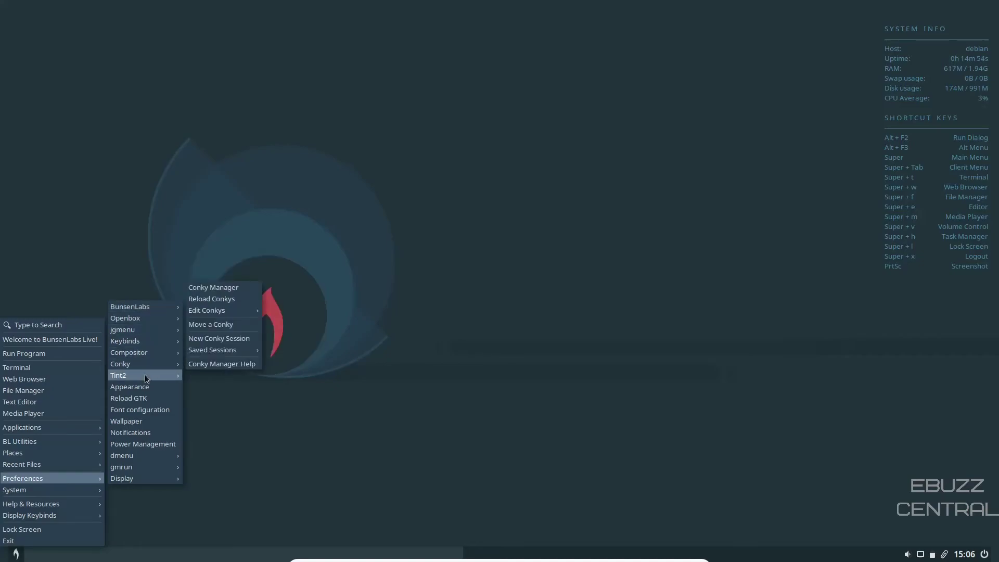
# Apply BL-Lithium-grey-logo-only.png as a full-screen wallpaper via Preferences > Wallpaper, then close Nitrogen
pyautogui.click(141, 423)
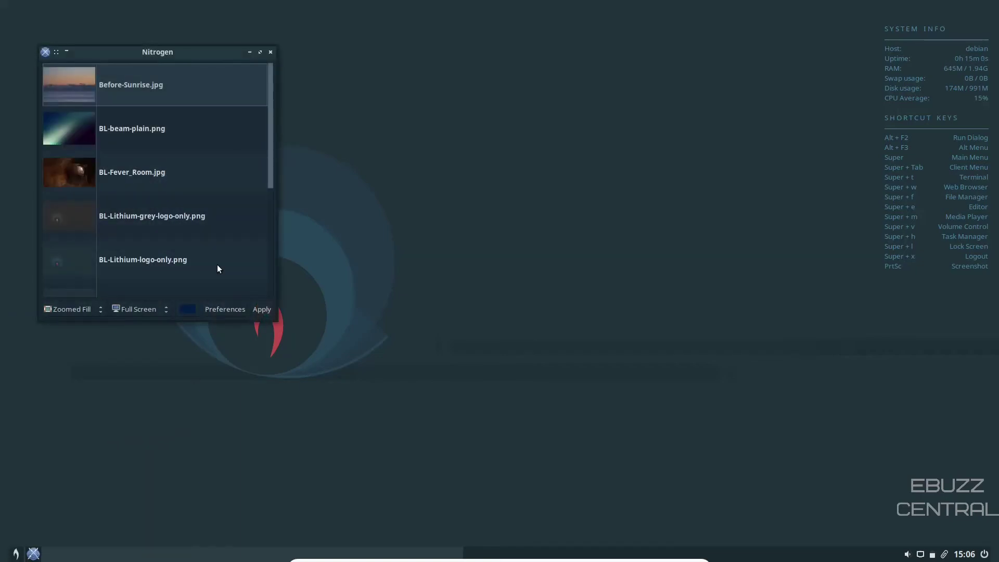
pyautogui.moveTo(207, 52); pyautogui.dragTo(548, 73)
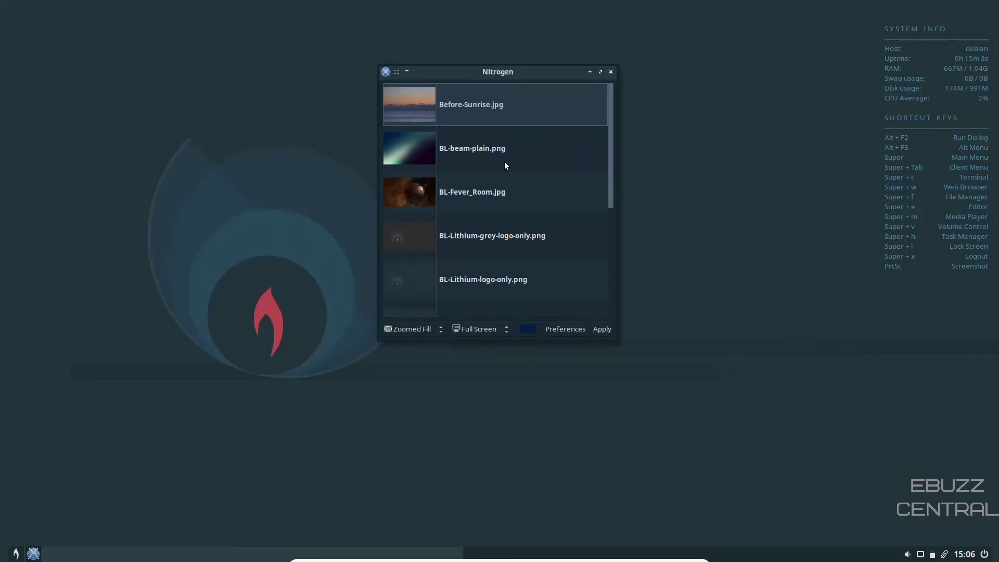
pyautogui.scroll(-1, 504, 161)
pyautogui.scroll(-1, 526, 185)
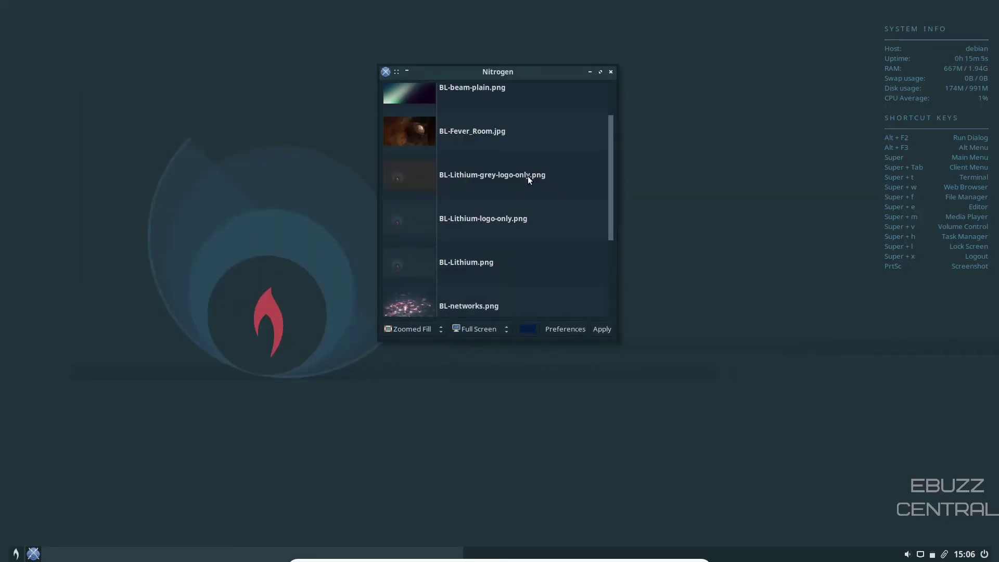
pyautogui.click(412, 175)
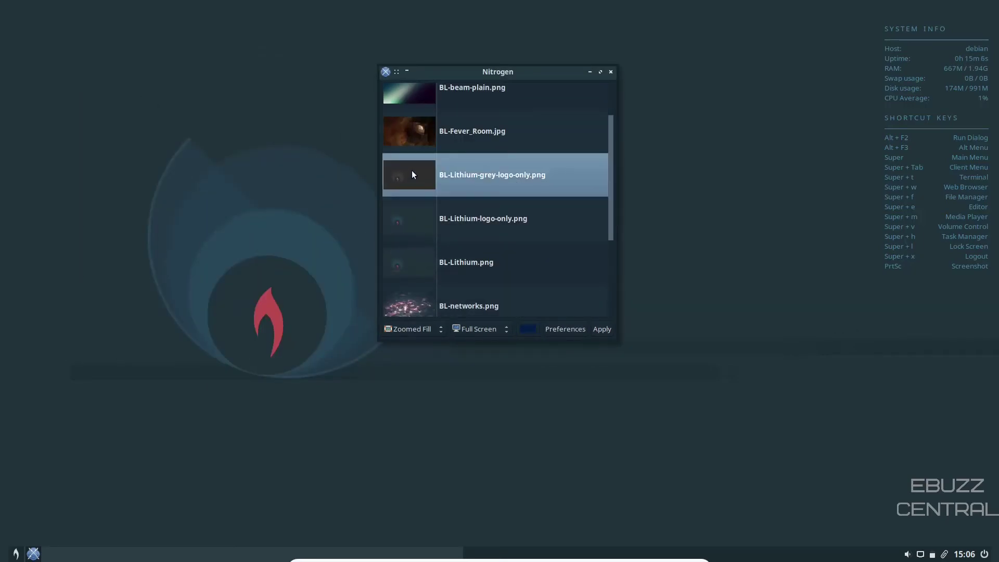
pyautogui.click(599, 330)
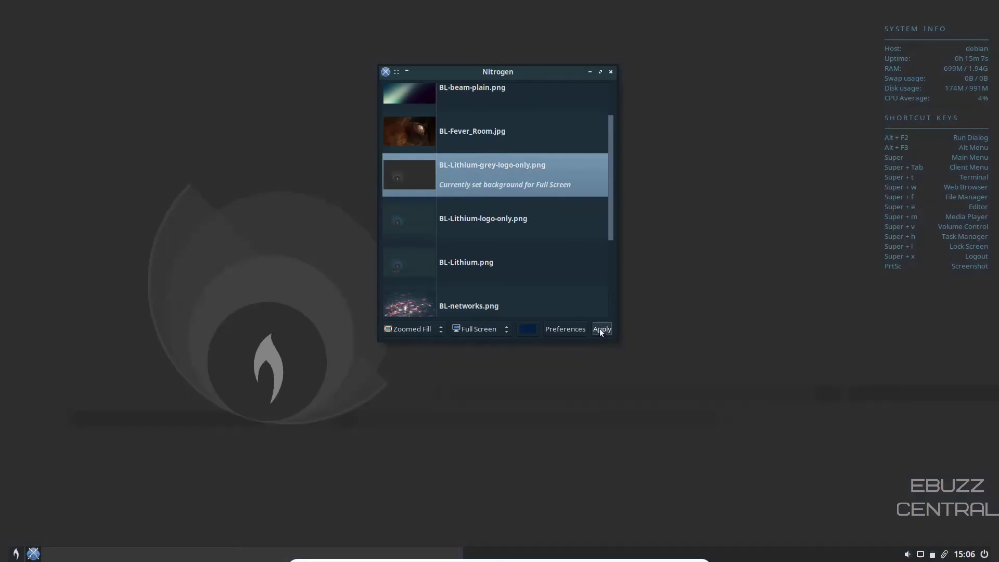
pyautogui.click(611, 72)
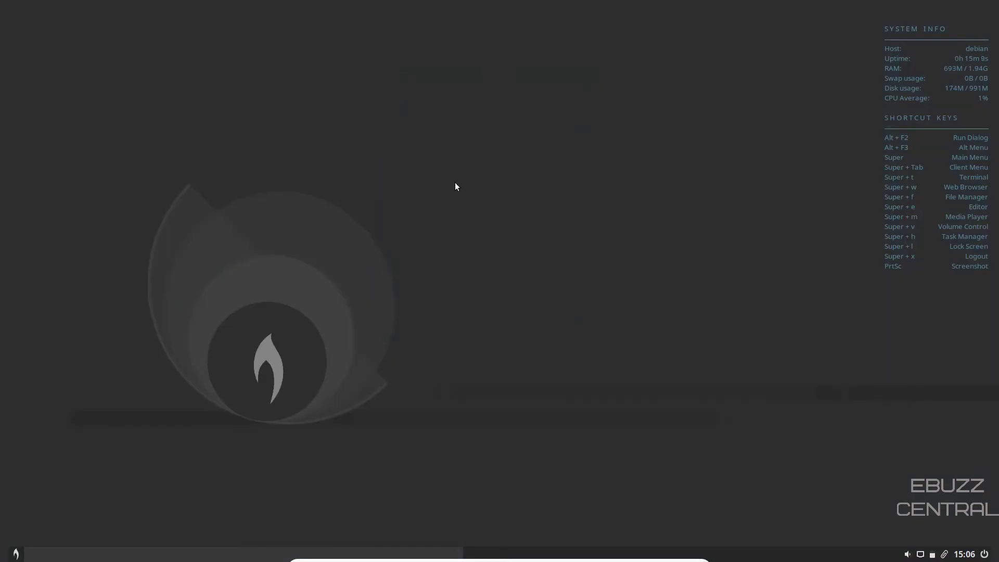
# Open the flame menu and browse Display Keybinds and Help & Resources
pyautogui.click(15, 554)
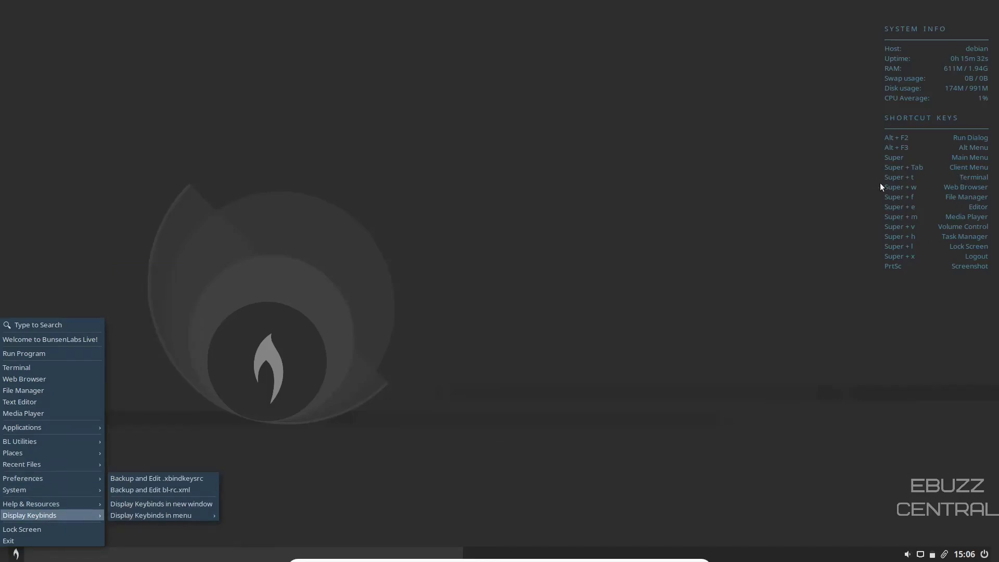
pyautogui.moveTo(104, 502)
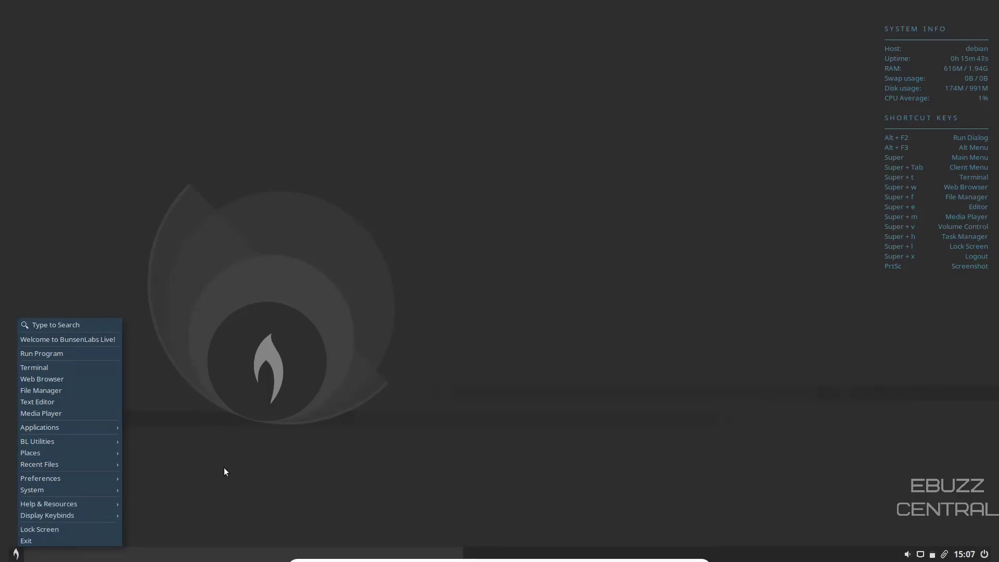
# Dismiss the main menu by clicking the empty grey-logo desktop
pyautogui.click(314, 292)
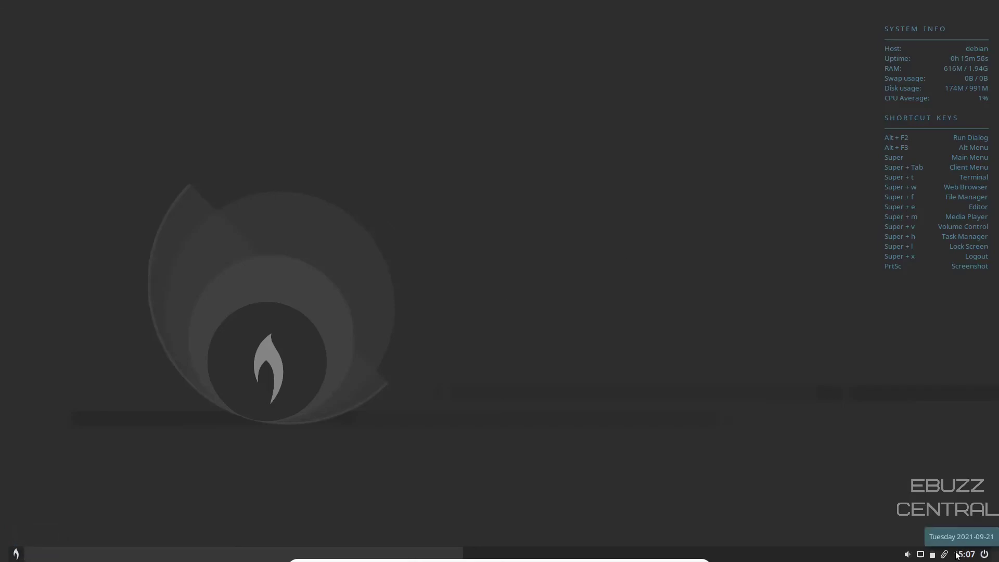
pyautogui.moveTo(932, 556)
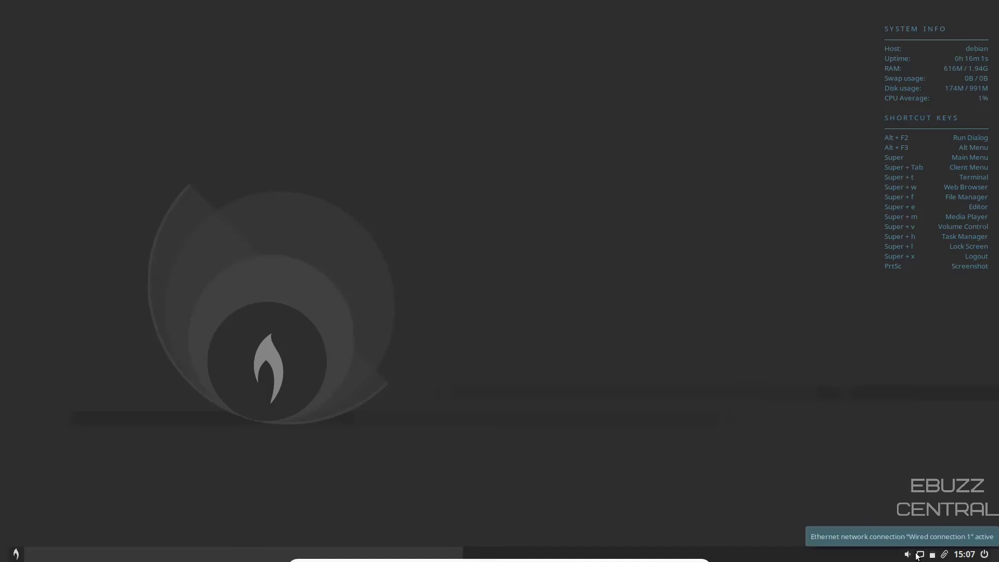